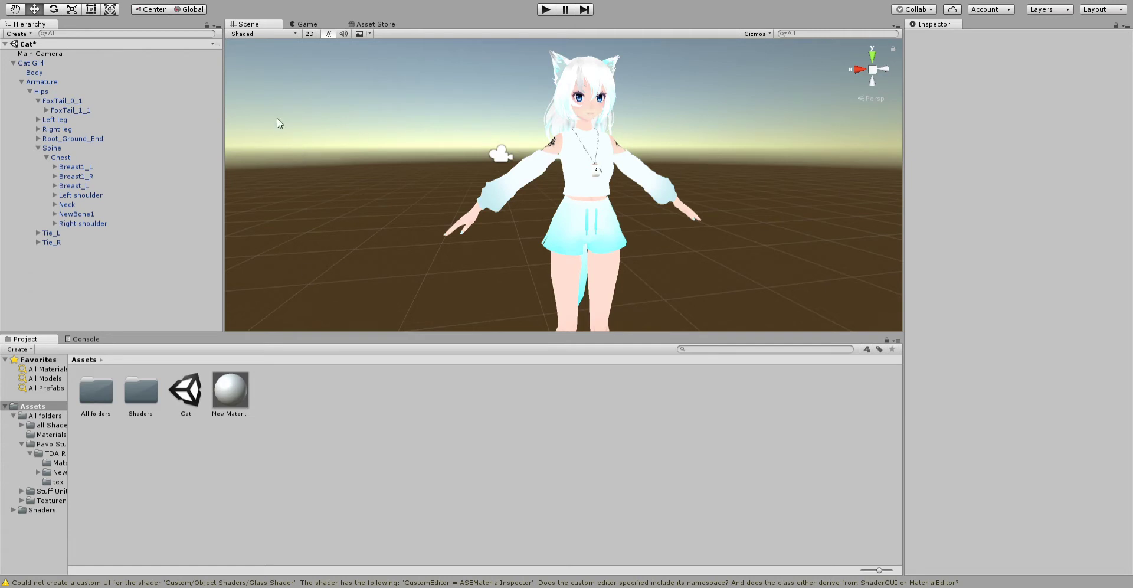
- Delete New Material from the Assets folder
{"action": "left_click_drag", "start_coordinate": [247, 152], "coordinate": [360, 457]}
{"action": "scroll", "coordinate": [609, 105], "scroll_direction": "up", "scroll_amount": 5}
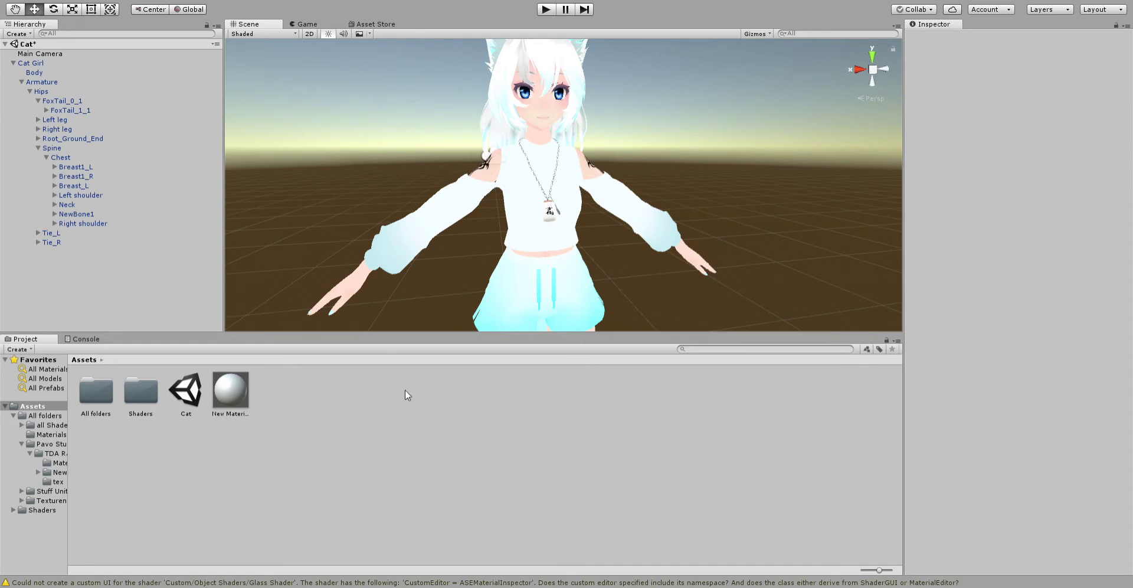
{"action": "left_click", "coordinate": [231, 394]}
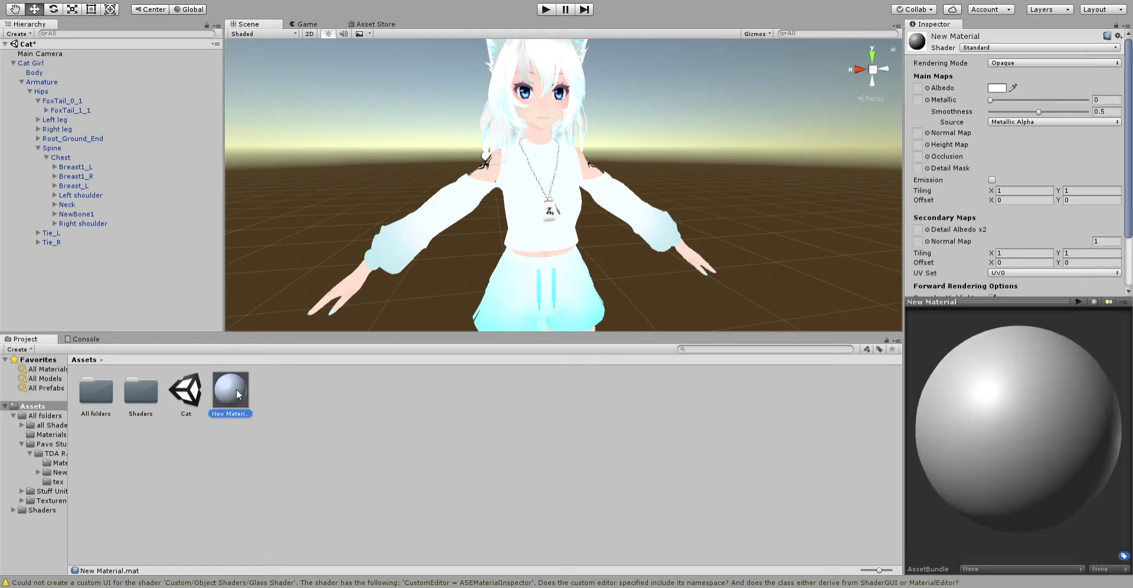
{"action": "key", "text": "Delete"}
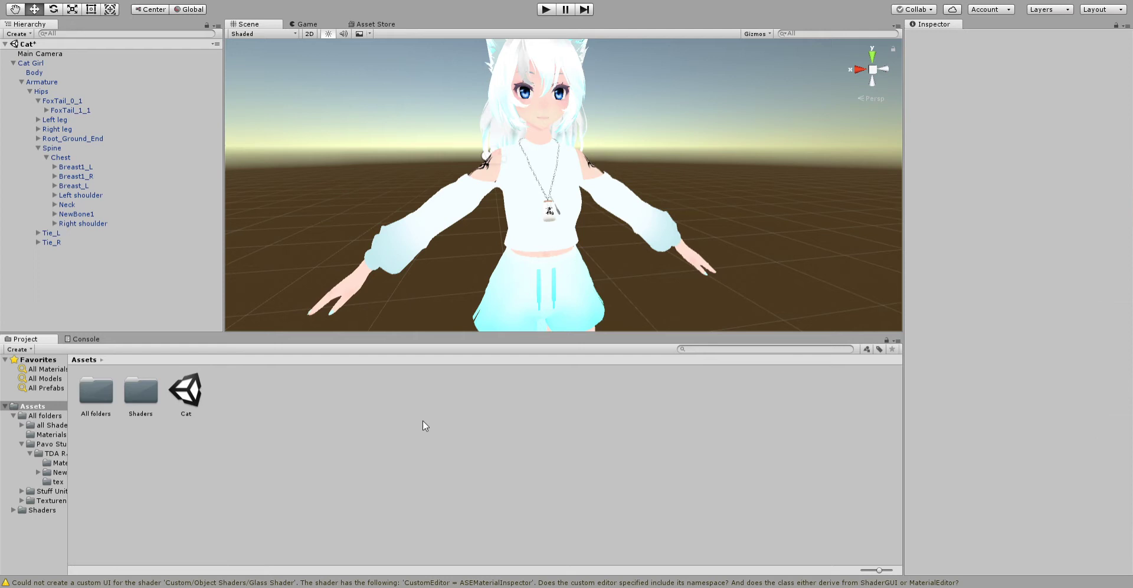
- Create a new material in the Assets folder and keep its default name, New Material
{"action": "left_click", "coordinate": [422, 420]}
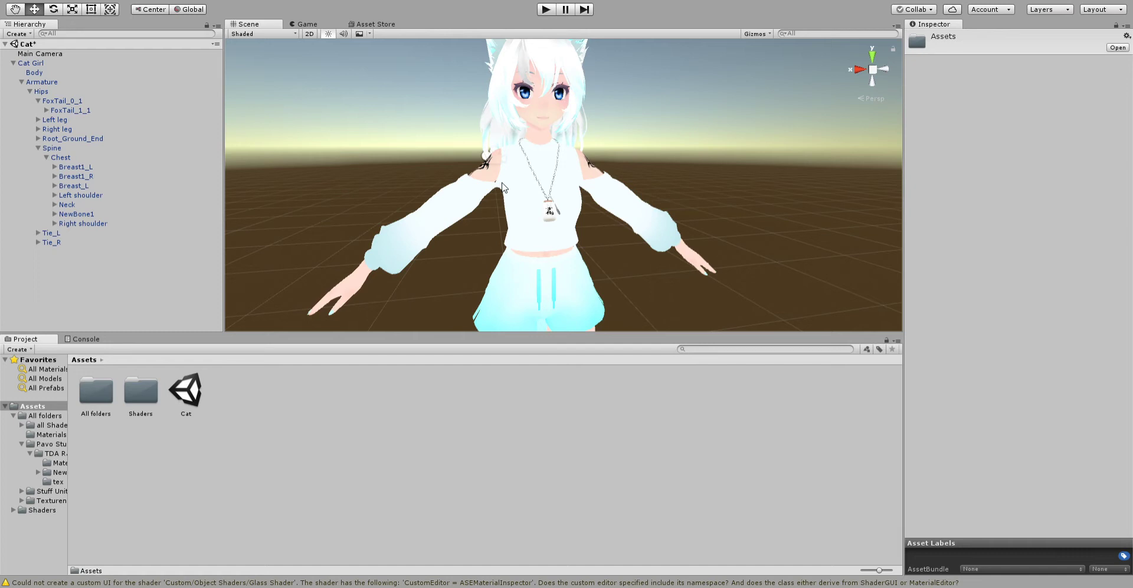
{"action": "left_click", "coordinate": [594, 318]}
{"action": "left_click", "coordinate": [492, 412]}
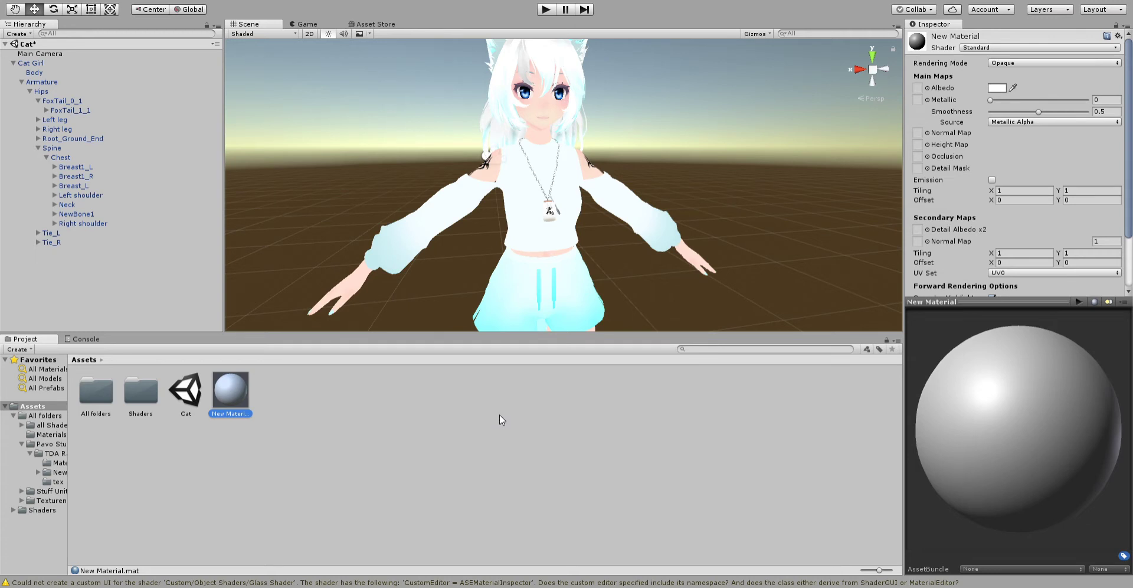
{"action": "left_click", "coordinate": [467, 423]}
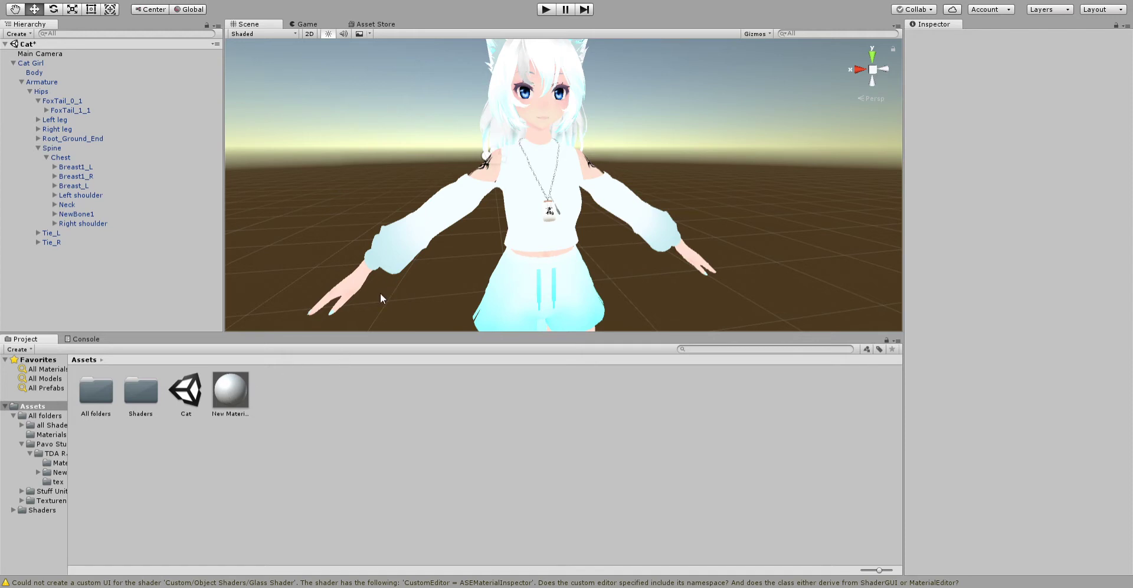
- Try New Material on the character's shirt and sleeves
{"action": "scroll", "coordinate": [331, 222], "scroll_direction": "up", "scroll_amount": 4}
{"action": "right_click_drag", "start_coordinate": [332, 217], "coordinate": [492, 207]}
{"action": "middle_click_drag", "start_coordinate": [492, 206], "coordinate": [578, 210]}
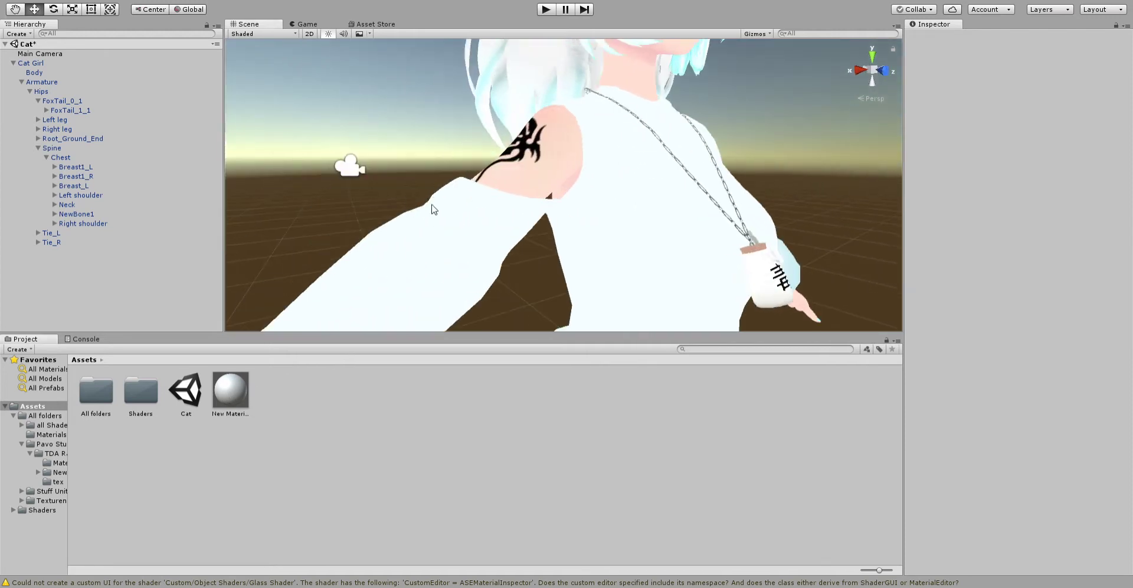
{"action": "right_click_drag", "start_coordinate": [433, 210], "coordinate": [519, 213]}
{"action": "middle_click_drag", "start_coordinate": [519, 213], "coordinate": [576, 214]}
{"action": "scroll", "coordinate": [575, 215], "scroll_direction": "down", "scroll_amount": 4}
{"action": "right_click_drag", "start_coordinate": [575, 215], "coordinate": [413, 195]}
{"action": "middle_click_drag", "start_coordinate": [413, 195], "coordinate": [438, 241]}
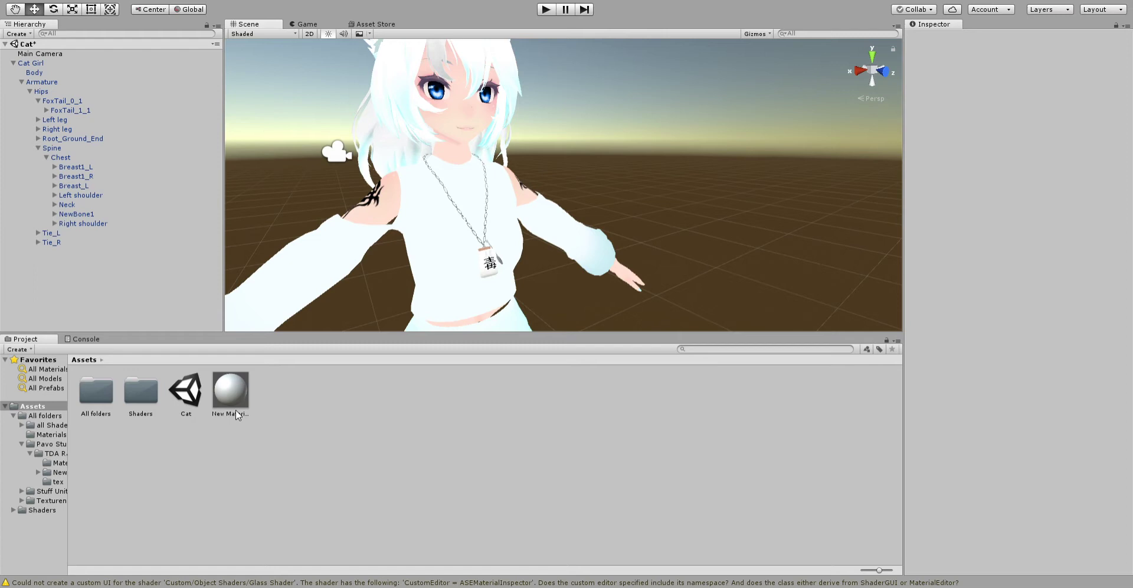
{"action": "left_click_drag", "start_coordinate": [230, 390], "coordinate": [506, 212]}
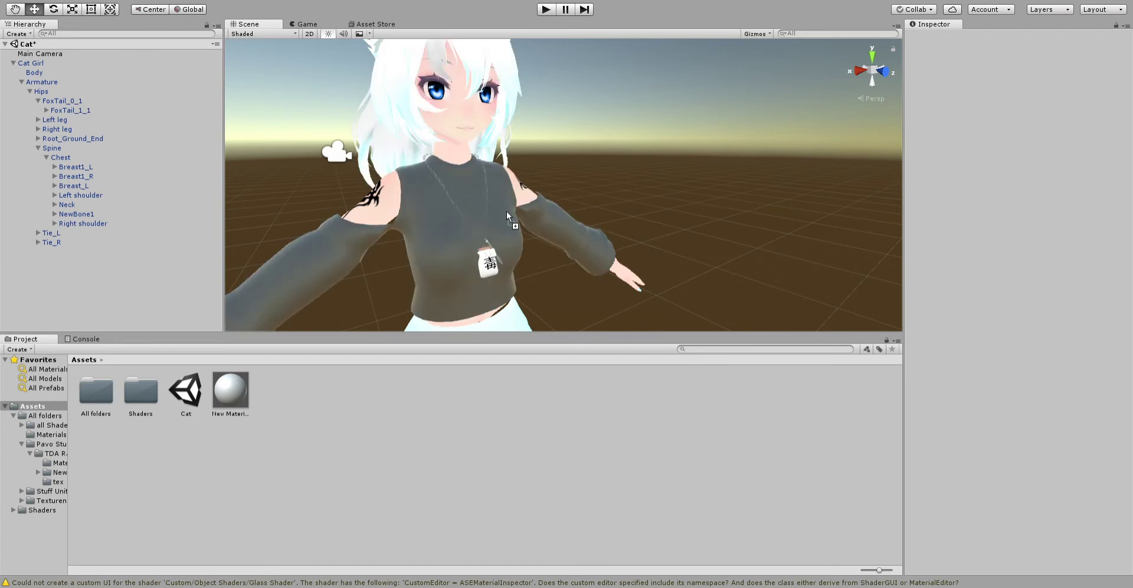
{"action": "left_click_drag", "start_coordinate": [589, 235], "coordinate": [465, 281]}
{"action": "left_click_drag", "start_coordinate": [324, 248], "coordinate": [485, 264]}
- Apply New Material to the bottle necklace on the character's chest
{"action": "right_click_drag", "start_coordinate": [399, 254], "coordinate": [470, 220]}
{"action": "scroll", "coordinate": [533, 249], "scroll_direction": "up", "scroll_amount": 3}
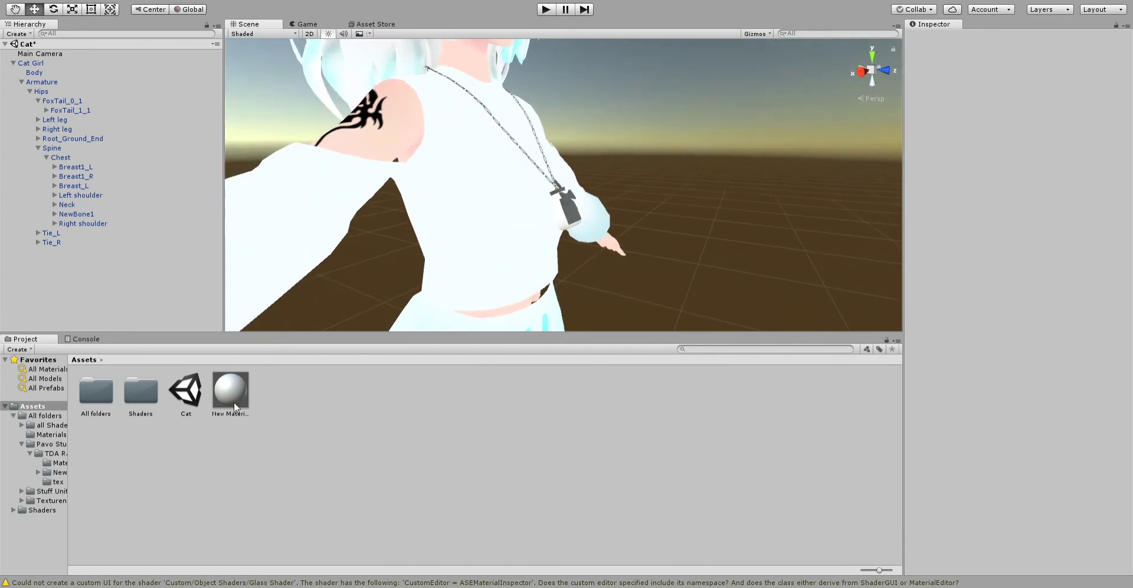
{"action": "left_click_drag", "start_coordinate": [234, 398], "coordinate": [559, 221]}
{"action": "right_click_drag", "start_coordinate": [581, 213], "coordinate": [427, 227]}
{"action": "right_click_drag", "start_coordinate": [547, 221], "coordinate": [543, 250]}
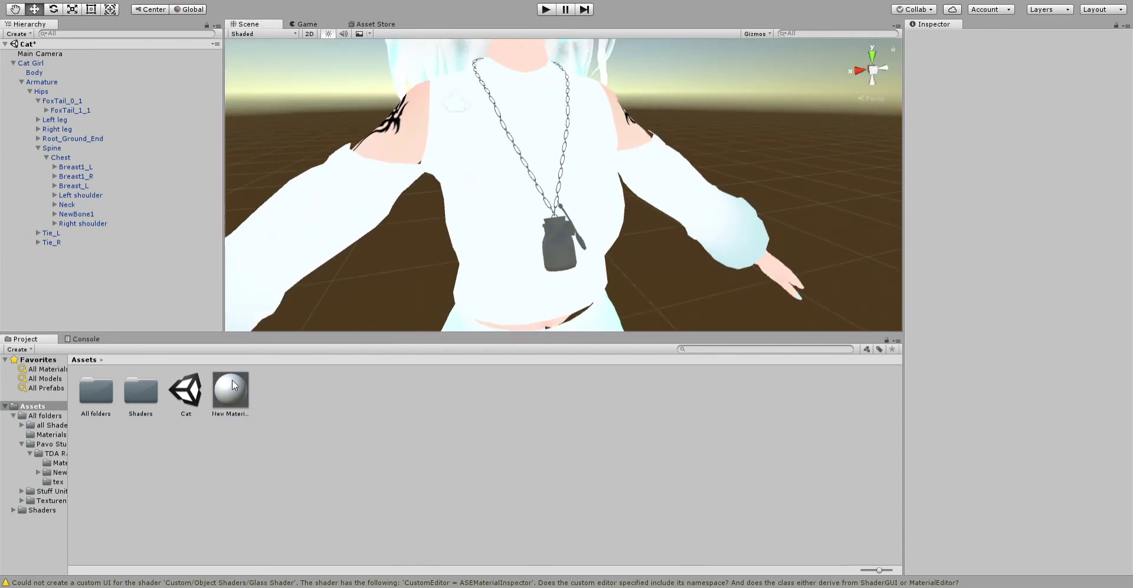
{"action": "left_click_drag", "start_coordinate": [233, 381], "coordinate": [551, 208]}
- Select New Material, enlarge its settings area and change its shader to Custom/Object Shaders/Glass Shader
{"action": "left_click", "coordinate": [221, 396]}
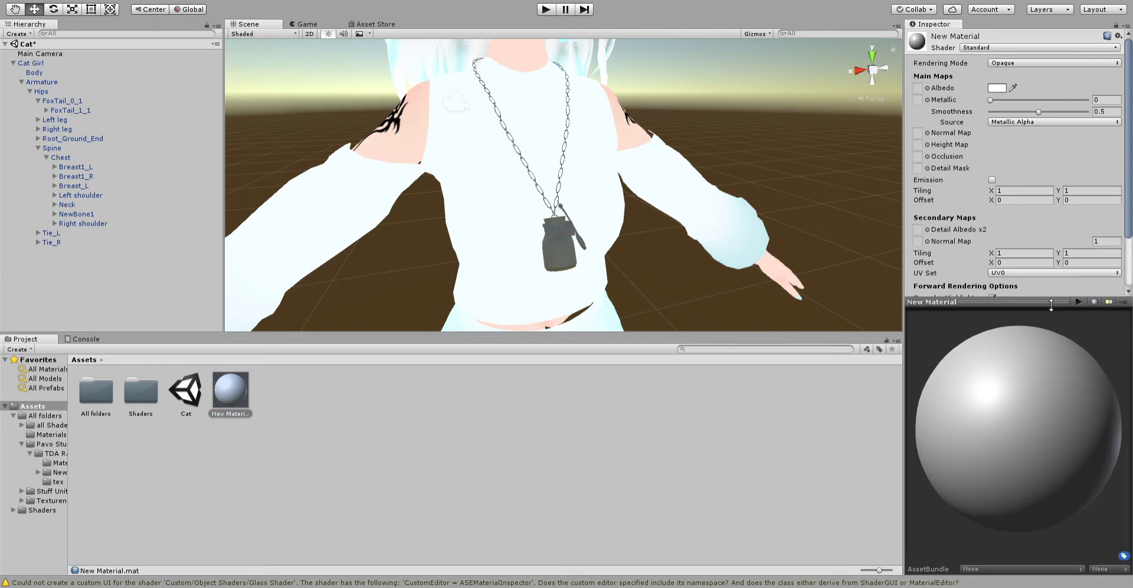
{"action": "left_click_drag", "start_coordinate": [1077, 301], "coordinate": [1024, 370]}
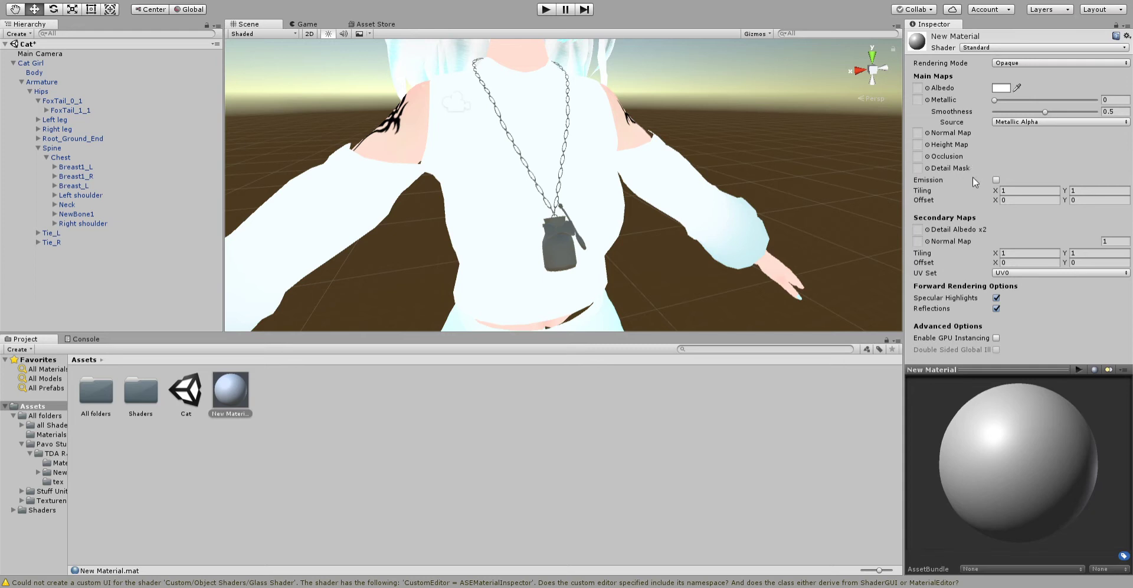
{"action": "key", "text": "ctrl+z"}
{"action": "right_click_drag", "start_coordinate": [597, 152], "coordinate": [756, 174]}
{"action": "key", "text": "a"}
{"action": "scroll", "coordinate": [681, 160], "scroll_direction": "down", "scroll_amount": 4}
{"action": "key", "text": "a"}
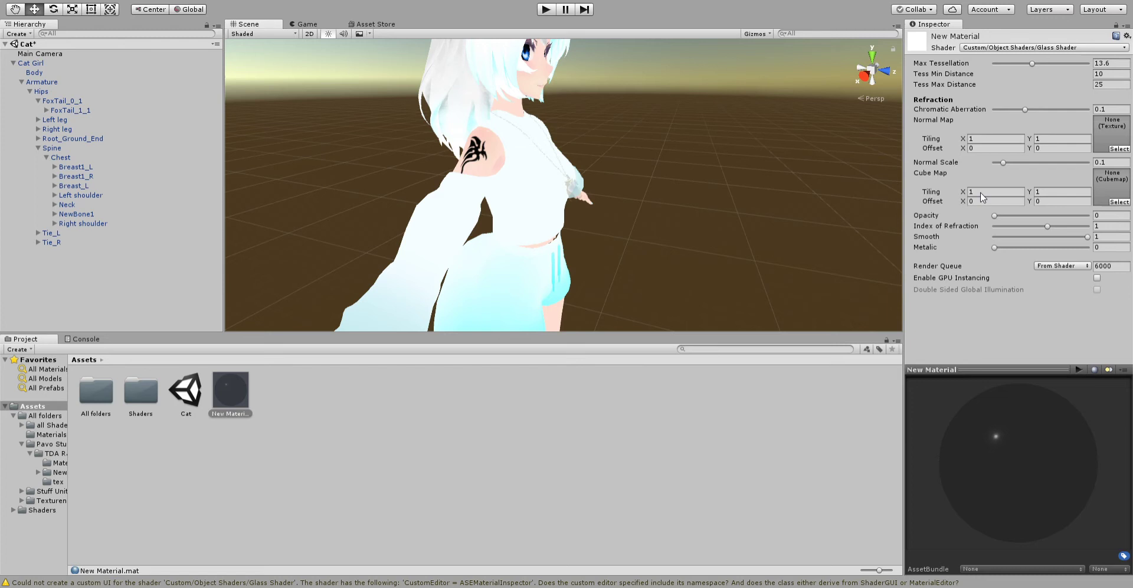
- Set the glass shader's Metalic to 0.0054 and Index of Refraction to 2.37
{"action": "right_click_drag", "start_coordinate": [829, 245], "coordinate": [791, 113]}
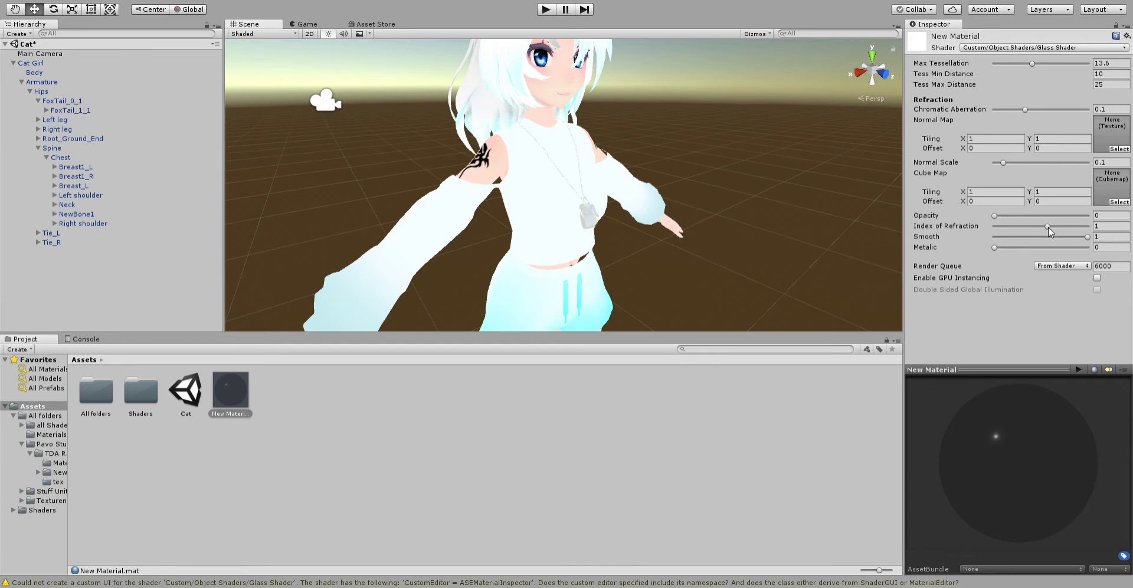
{"action": "right_click_drag", "start_coordinate": [627, 207], "coordinate": [706, 225]}
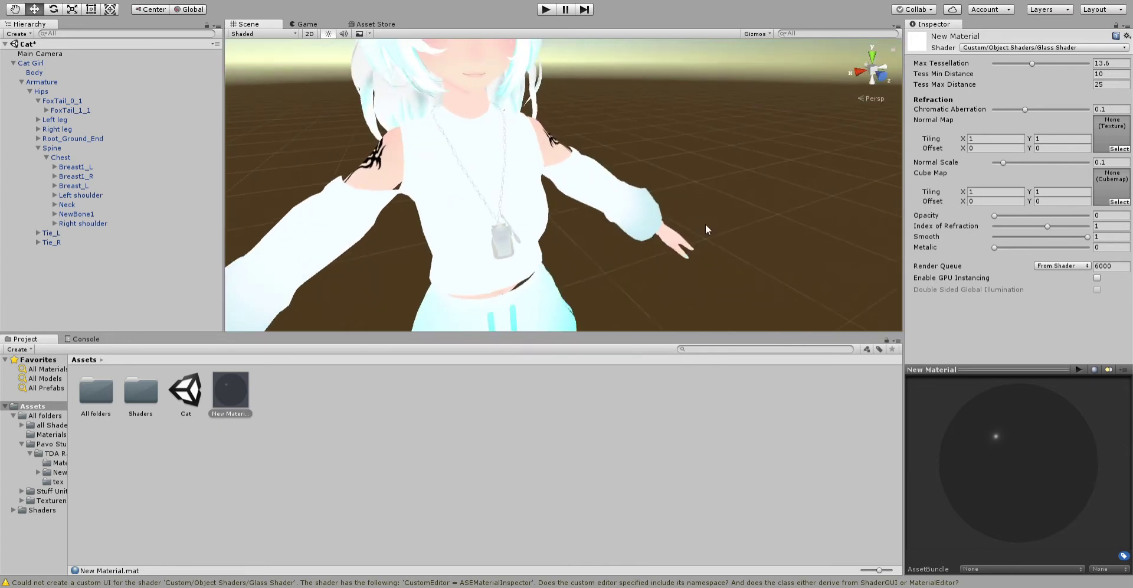
{"action": "left_click_drag", "start_coordinate": [708, 230], "coordinate": [753, 195], "text": "alt"}
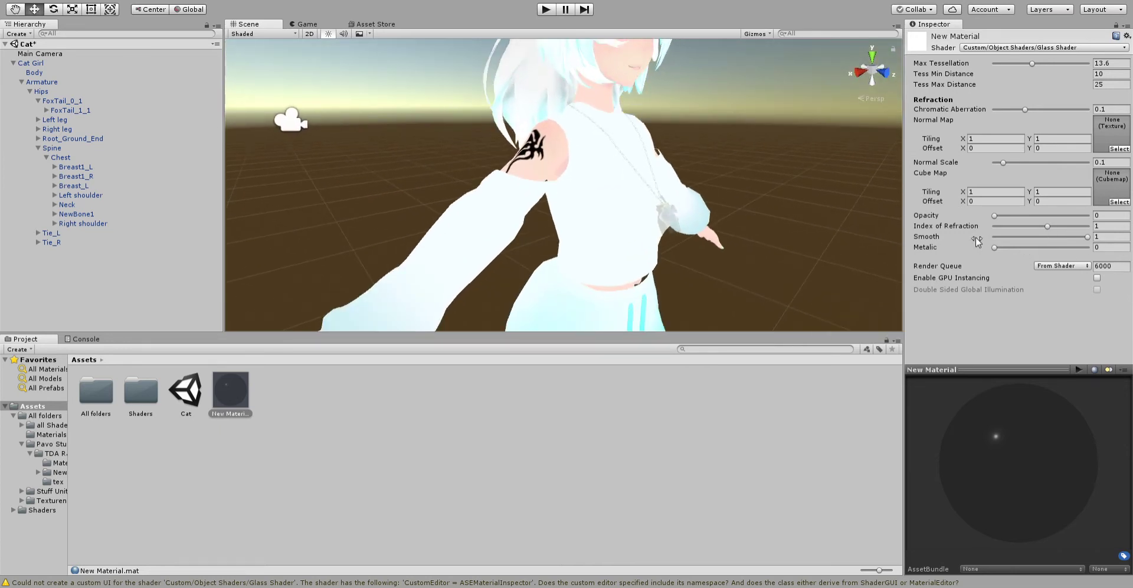
{"action": "left_click_drag", "start_coordinate": [995, 247], "coordinate": [1067, 226]}
{"action": "middle_click_drag", "start_coordinate": [754, 202], "coordinate": [631, 199]}
{"action": "left_click_drag", "start_coordinate": [631, 199], "coordinate": [837, 177], "text": "alt"}
{"action": "scroll", "coordinate": [705, 177], "scroll_direction": "down", "scroll_amount": 5}
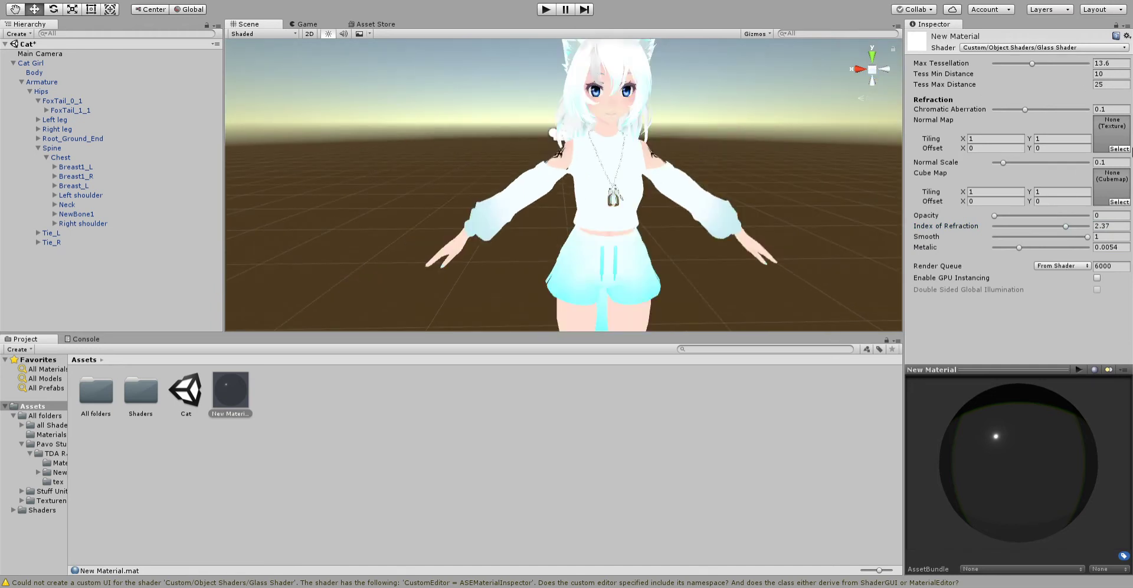
- Change New Material's shader to Custom/Object Shaders/Hologram Effect (Transparent) and set its Rim Color to black
{"action": "left_click_drag", "start_coordinate": [567, 167], "coordinate": [702, 201], "text": "alt"}
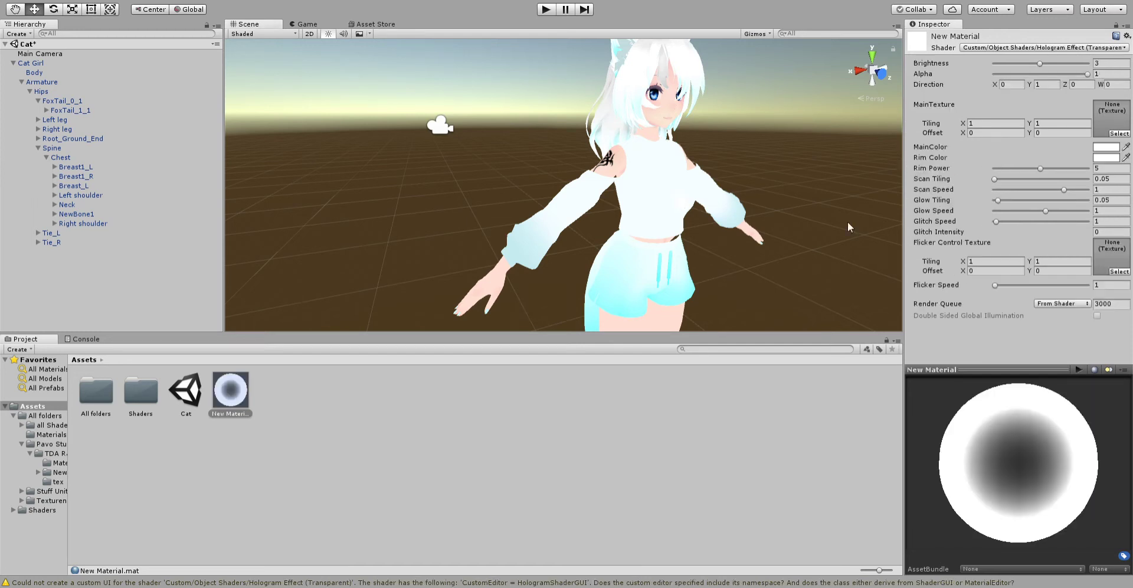
{"action": "left_click_drag", "start_coordinate": [642, 187], "coordinate": [768, 177], "text": "alt"}
{"action": "mouse_move", "coordinate": [768, 178]}
{"action": "middle_mouse_down"}
{"action": "mouse_move", "coordinate": [793, 177]}
{"action": "mouse_move", "coordinate": [766, 165]}
{"action": "mouse_move", "coordinate": [753, 192]}
{"action": "middle_mouse_up"}
{"action": "scroll", "coordinate": [765, 165], "scroll_direction": "up", "scroll_amount": 5}
{"action": "left_click_drag", "start_coordinate": [753, 192], "coordinate": [785, 195], "text": "alt"}
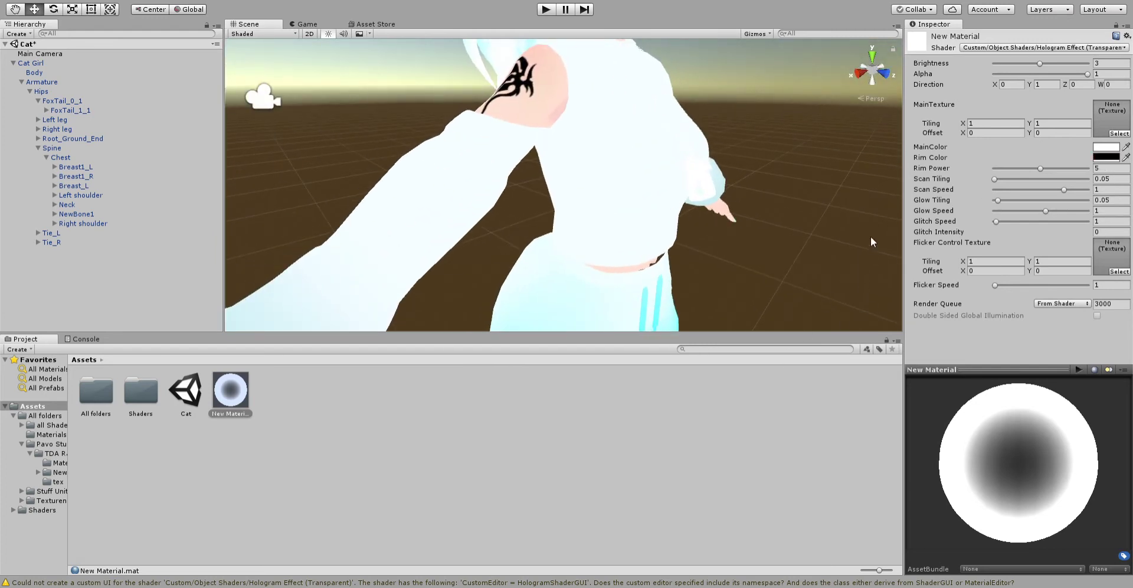
- Set the hologram material's MainColor to blue and check the necklace from the front
{"action": "left_click", "coordinate": [895, 222]}
{"action": "left_click", "coordinate": [1111, 149]}
{"action": "left_click_drag", "start_coordinate": [827, 307], "coordinate": [918, 234]}
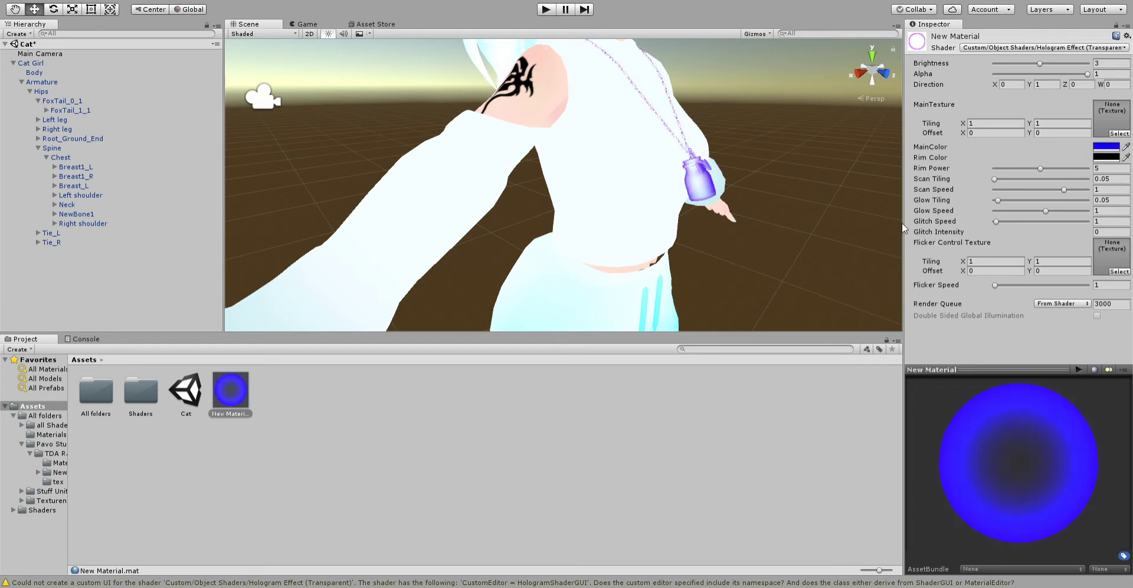
{"action": "right_click_drag", "start_coordinate": [871, 222], "coordinate": [682, 180]}
{"action": "key", "text": "d"}
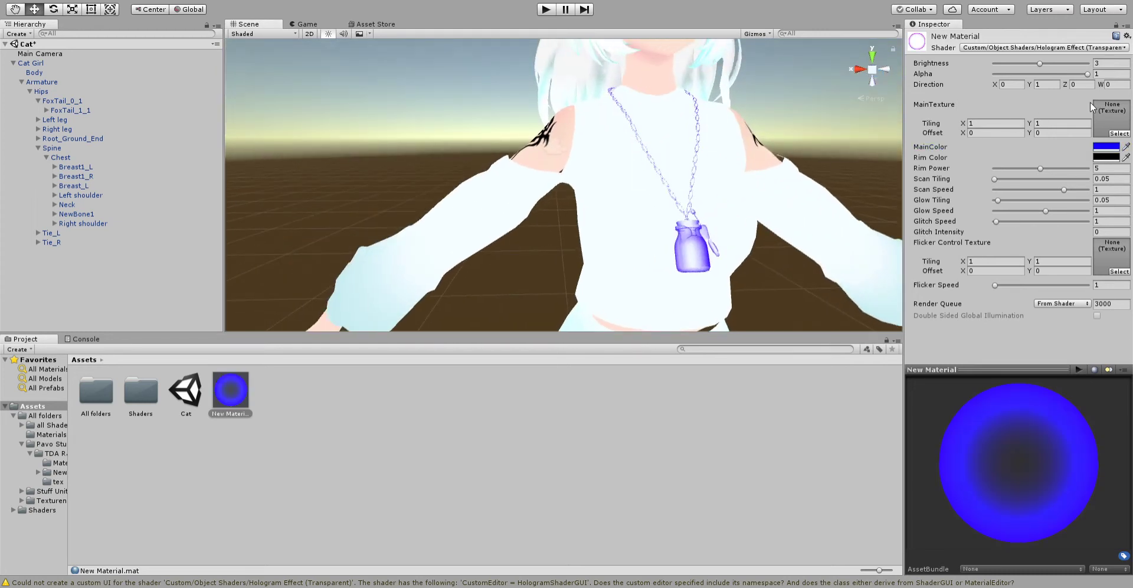
{"action": "scroll", "coordinate": [603, 152], "scroll_direction": "down", "scroll_amount": 5}
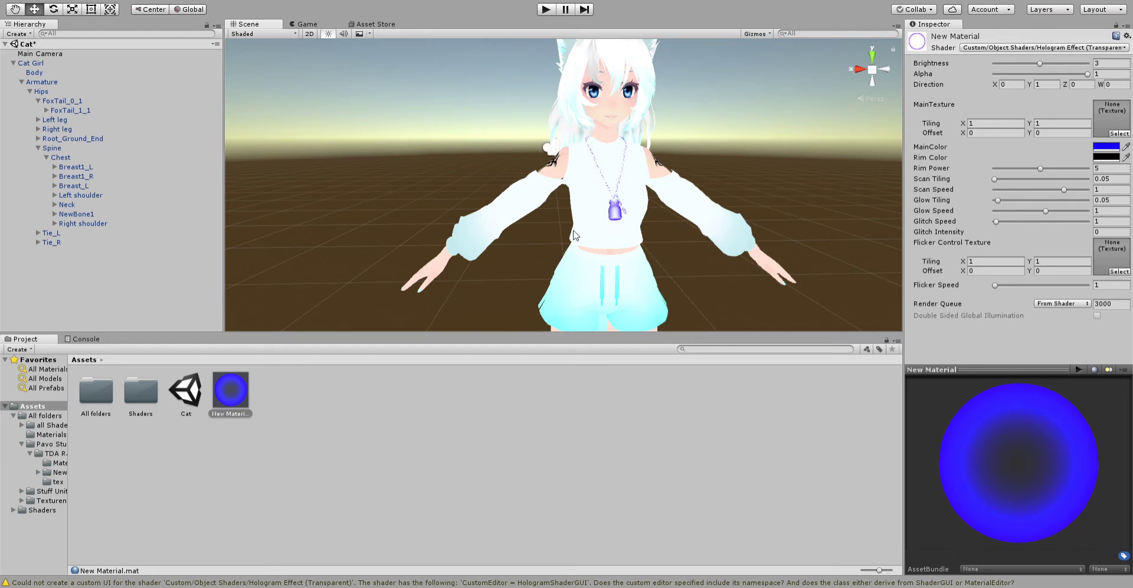
- Select the Body mesh and collapse the settings of its hair_MikuAp6548564, shhor2 and 2 materials
{"action": "left_click", "coordinate": [571, 160]}
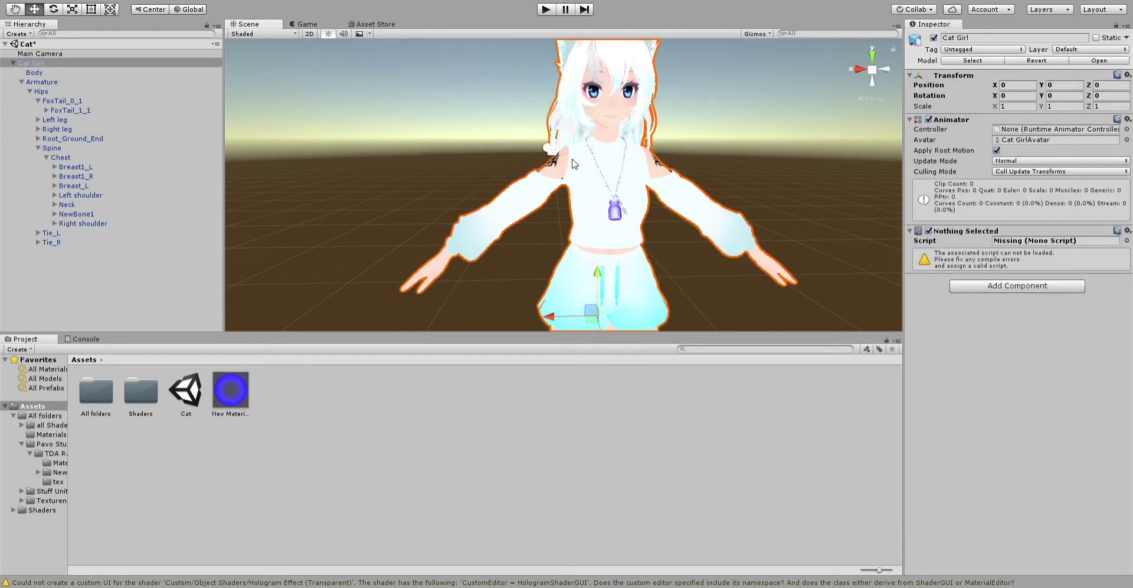
{"action": "scroll", "coordinate": [402, 114], "scroll_direction": "down", "scroll_amount": 3}
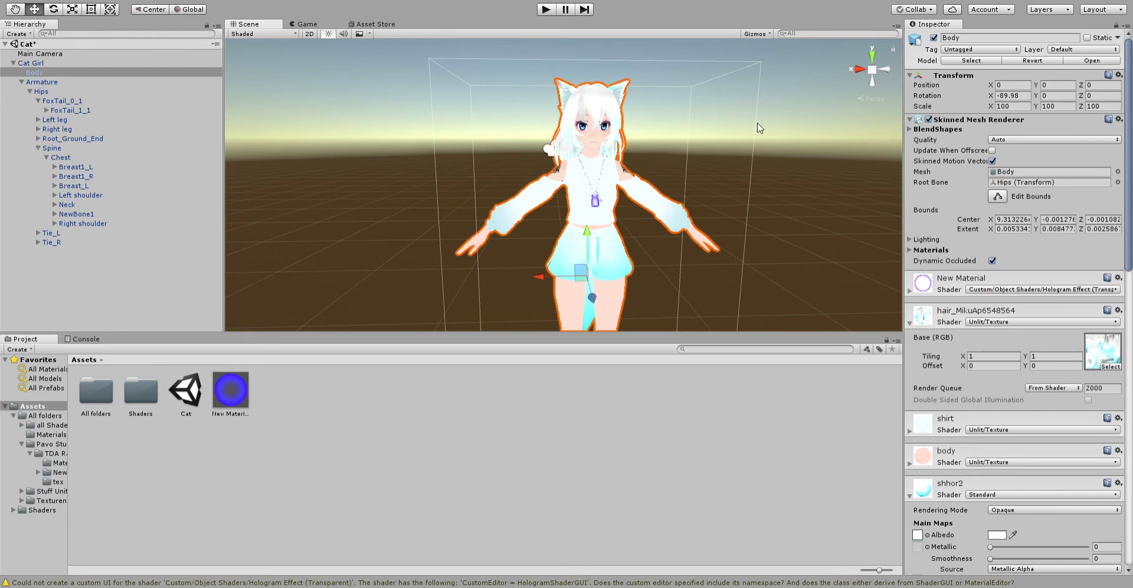
{"action": "scroll", "coordinate": [650, 154], "scroll_direction": "up", "scroll_amount": 5}
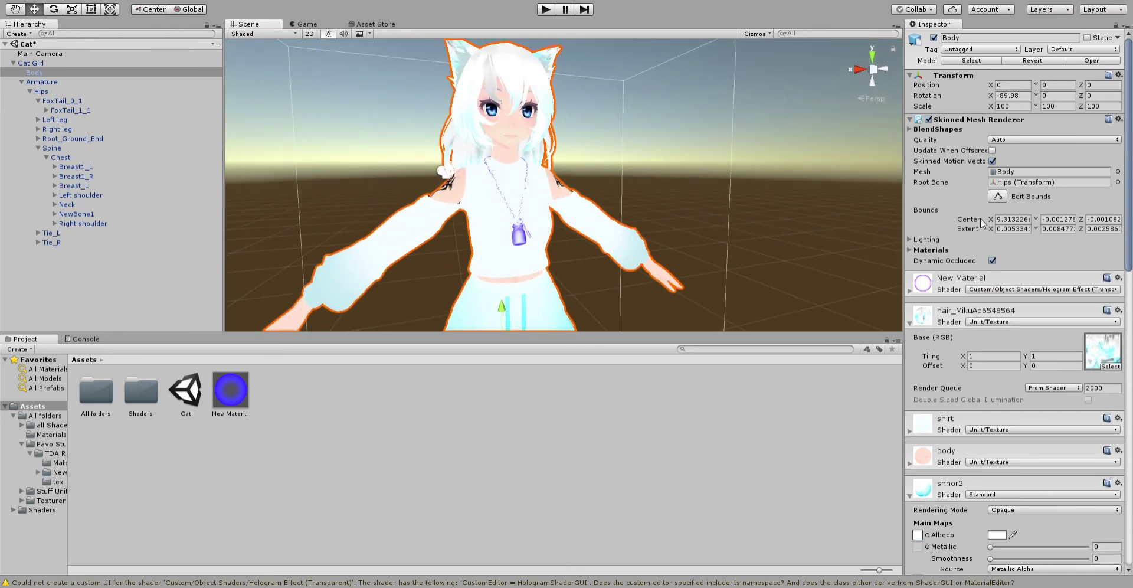
{"action": "scroll", "coordinate": [983, 224], "scroll_direction": "down", "scroll_amount": 5}
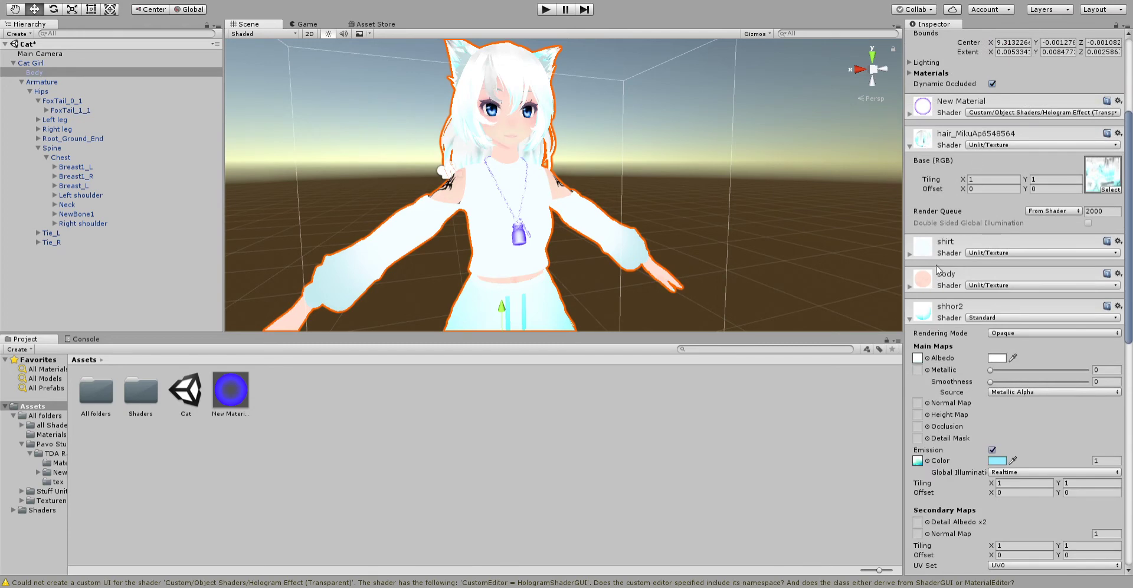
{"action": "left_click", "coordinate": [910, 145]}
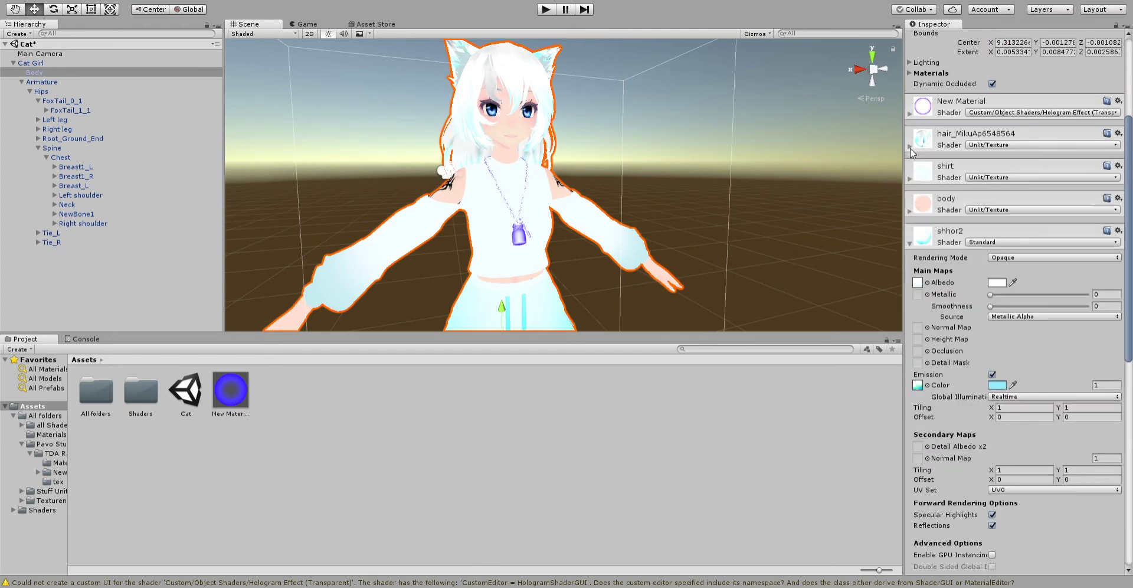
{"action": "left_click", "coordinate": [909, 244]}
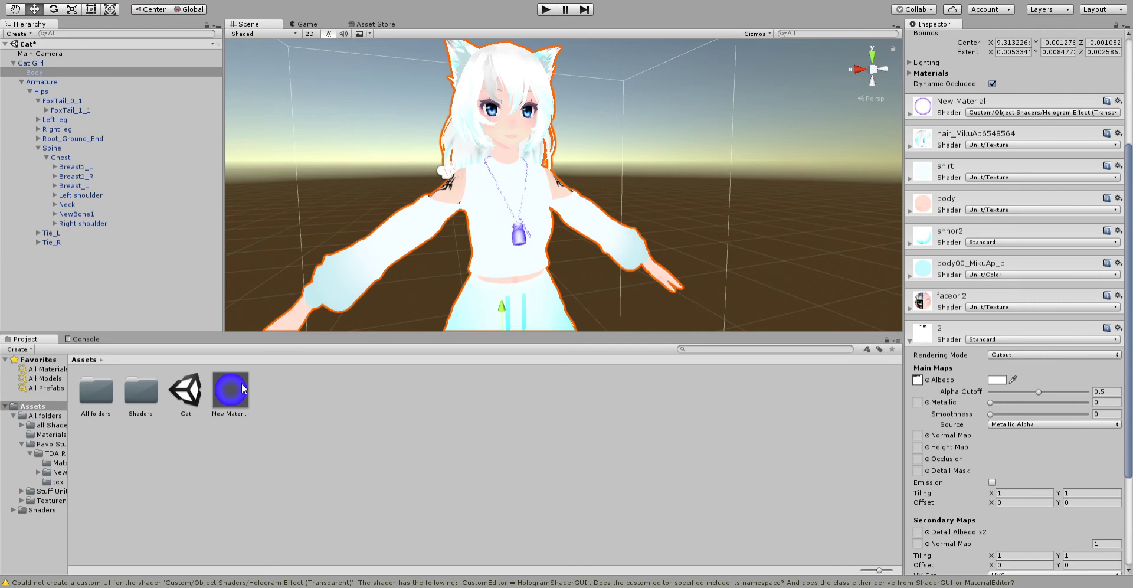
{"action": "left_click", "coordinate": [912, 342]}
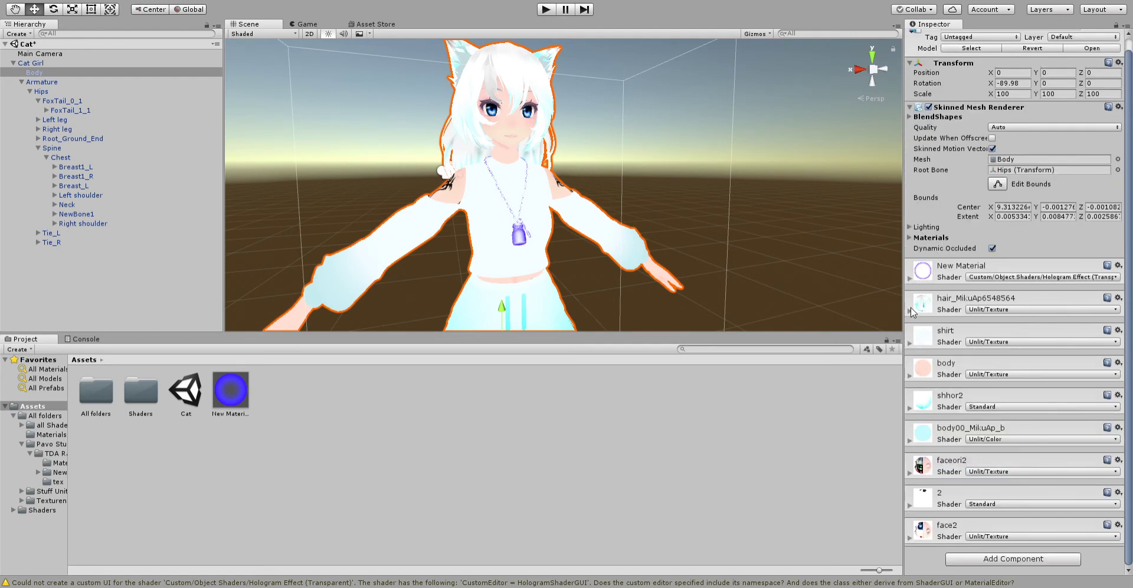
- Expand the body material's settings on the Body mesh and make the character's skin dark grey
{"action": "left_click", "coordinate": [910, 309]}
{"action": "scroll", "coordinate": [808, 283], "scroll_direction": "down", "scroll_amount": 3}
{"action": "scroll", "coordinate": [811, 283], "scroll_direction": "up", "scroll_amount": 3}
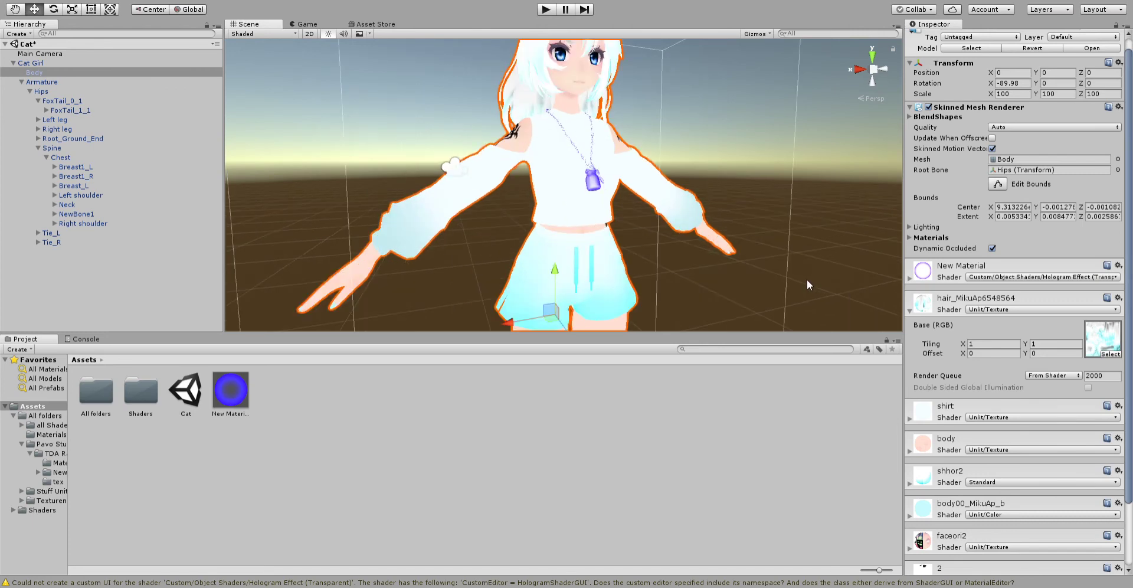
{"action": "scroll", "coordinate": [973, 321], "scroll_direction": "down", "scroll_amount": 3}
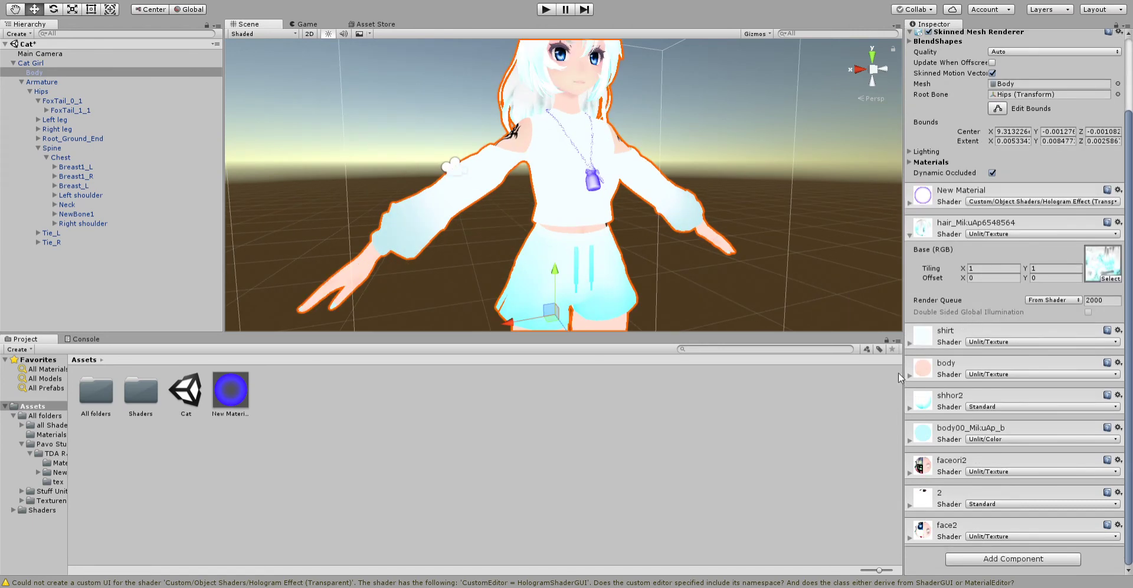
{"action": "left_click", "coordinate": [910, 235]}
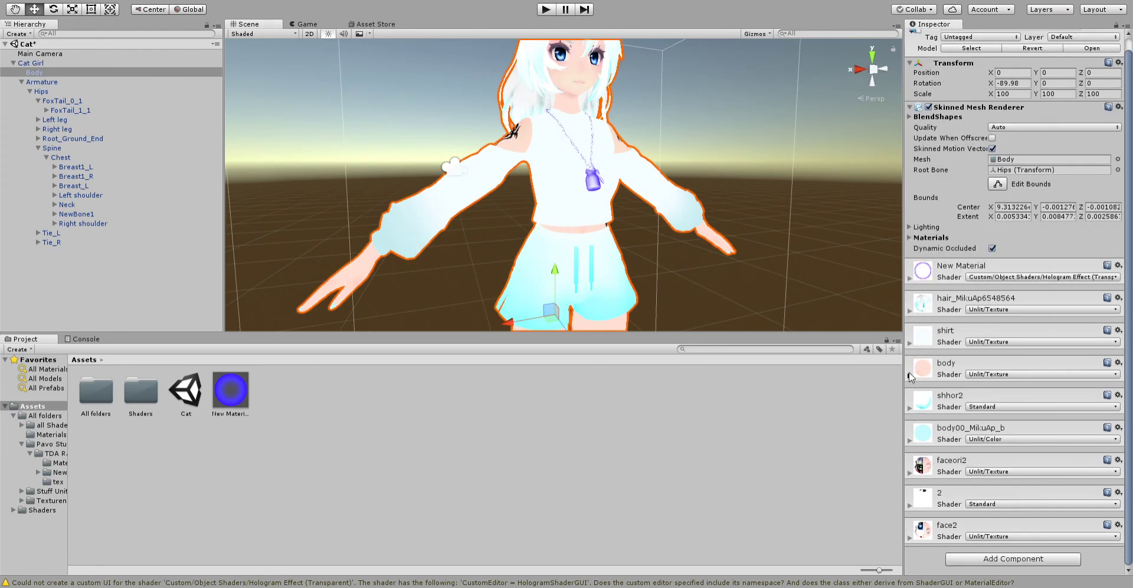
{"action": "left_click", "coordinate": [909, 300]}
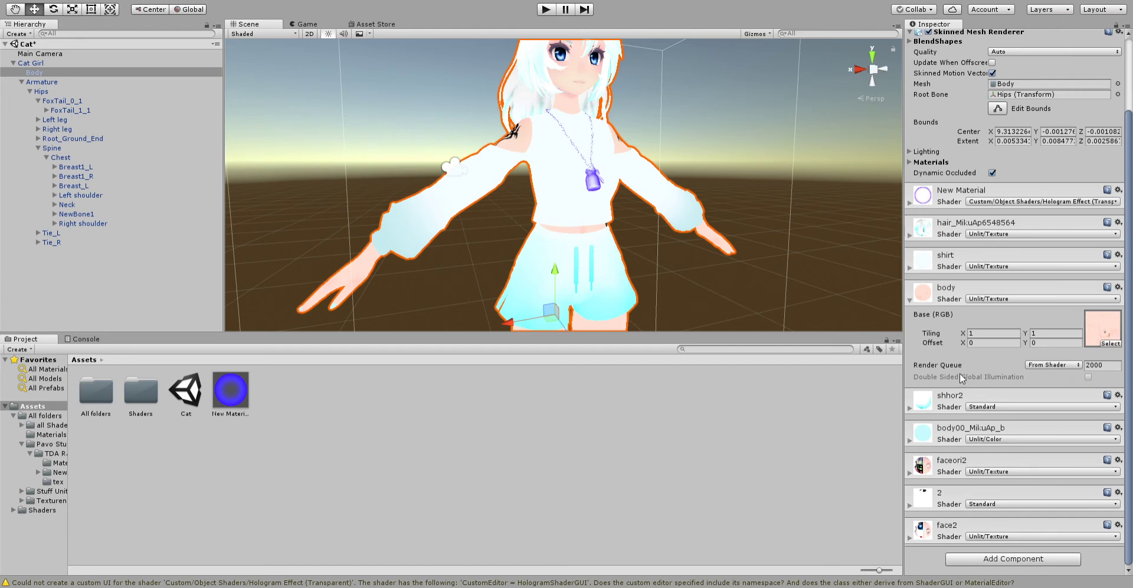
{"action": "left_click", "coordinate": [683, 416]}
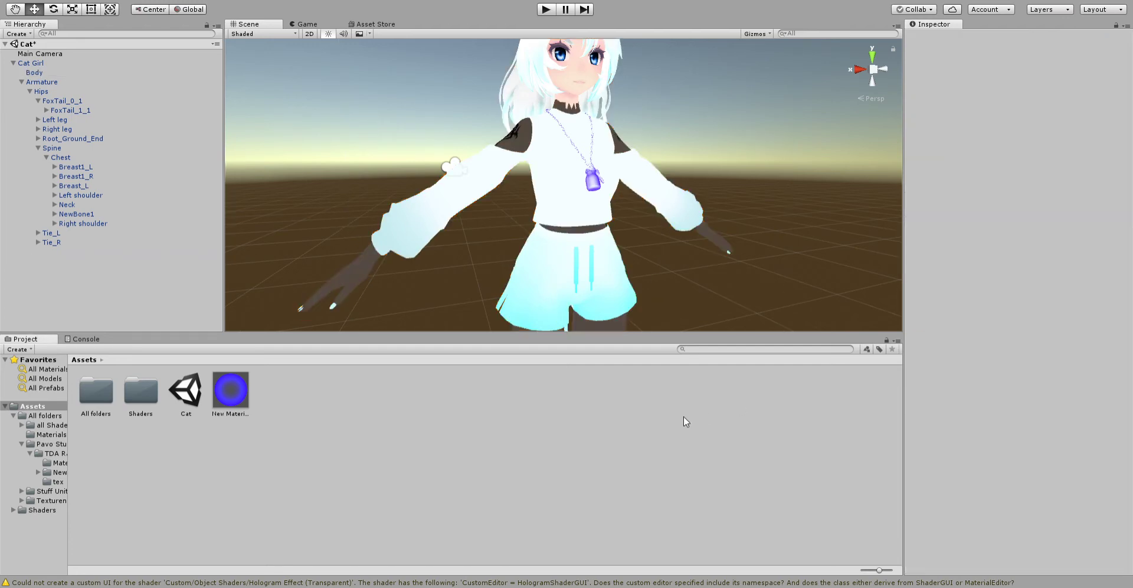
- Examine the character's skin, face and hair from several angles
{"action": "scroll", "coordinate": [727, 210], "scroll_direction": "down", "scroll_amount": 10}
{"action": "left_click_drag", "start_coordinate": [726, 210], "coordinate": [584, 211], "text": "alt"}
{"action": "scroll", "coordinate": [584, 211], "scroll_direction": "up", "scroll_amount": 5}
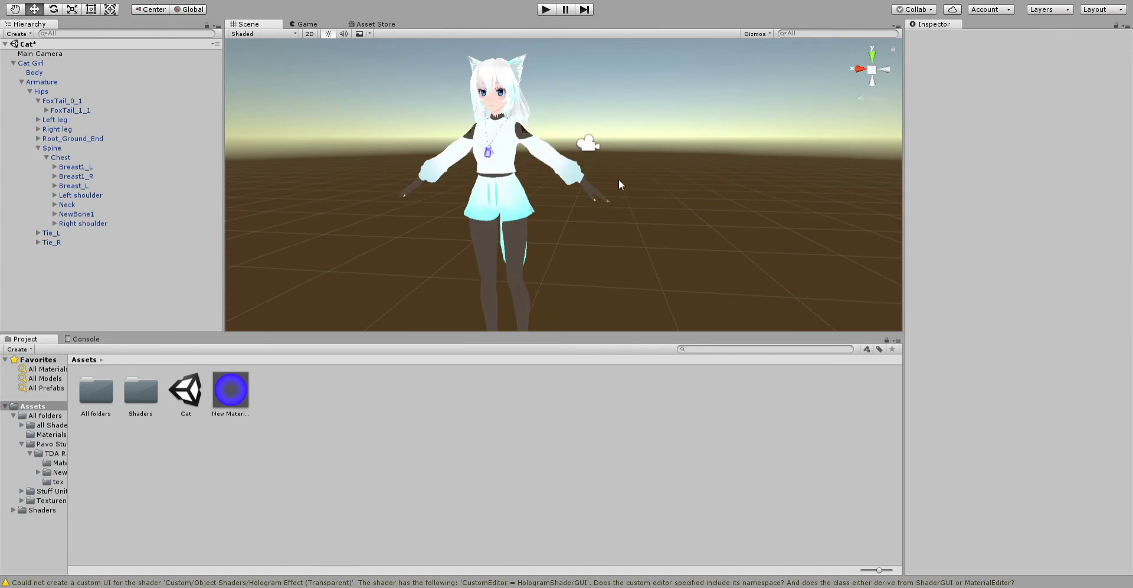
{"action": "right_click_drag", "start_coordinate": [619, 179], "coordinate": [563, 177]}
{"action": "scroll", "coordinate": [556, 253], "scroll_direction": "down", "scroll_amount": 3}
{"action": "scroll", "coordinate": [541, 137], "scroll_direction": "up", "scroll_amount": 5}
{"action": "middle_click_drag", "start_coordinate": [541, 137], "coordinate": [534, 167]}
{"action": "scroll", "coordinate": [534, 167], "scroll_direction": "up", "scroll_amount": 3}
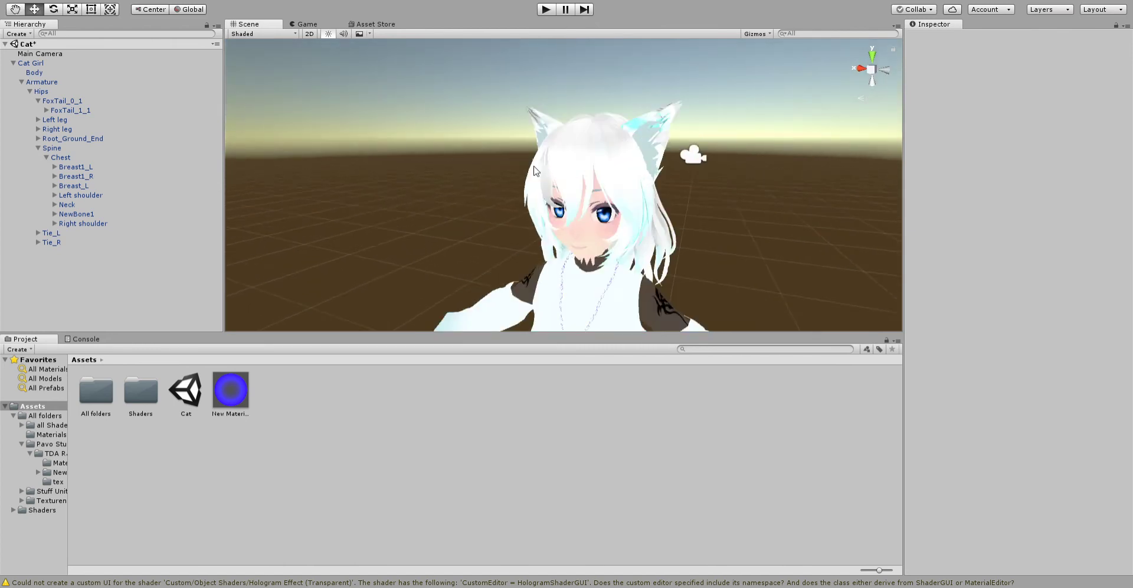
{"action": "right_click_drag", "start_coordinate": [497, 200], "coordinate": [656, 189]}
{"action": "middle_click_drag", "start_coordinate": [466, 233], "coordinate": [667, 180]}
- Switch the Body mesh's faceori2 material to CubedParadox's avatar shader and set its Main Texture color to white
{"action": "left_click", "coordinate": [739, 163]}
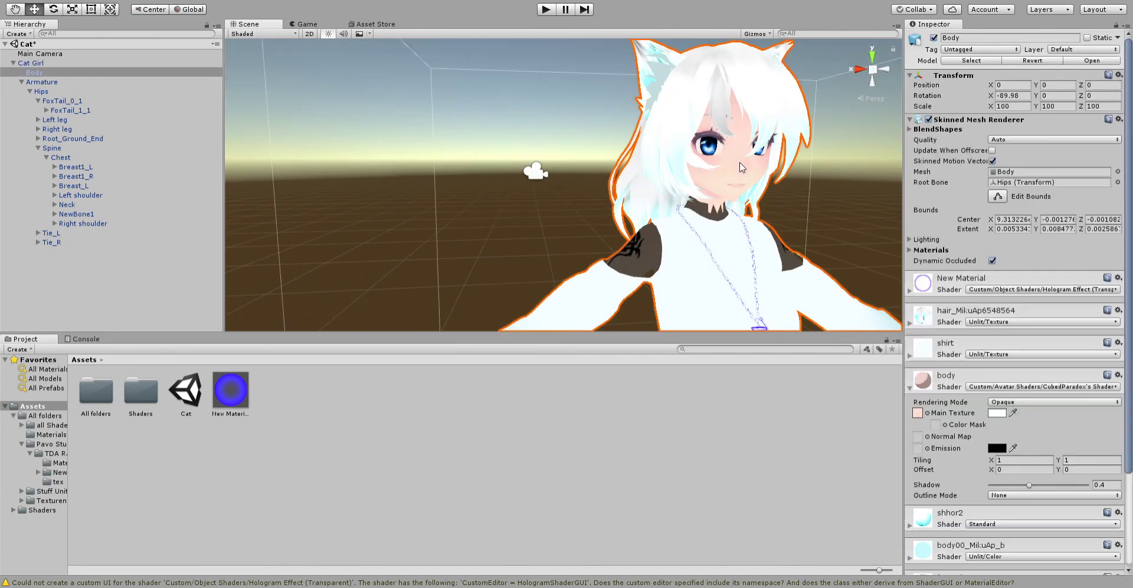
{"action": "scroll", "coordinate": [968, 403], "scroll_direction": "down", "scroll_amount": 5}
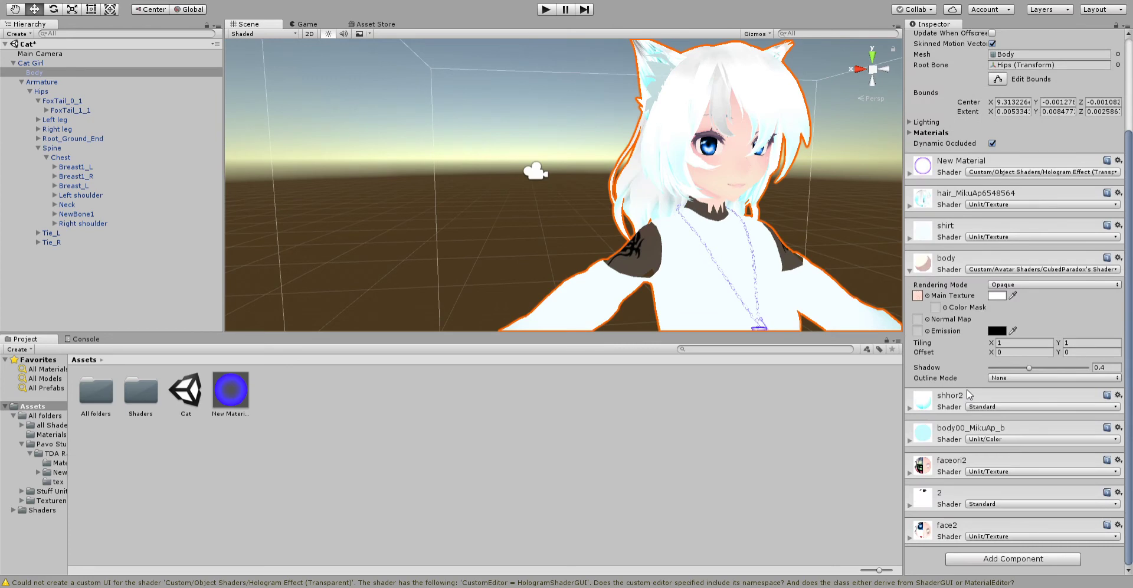
{"action": "left_click", "coordinate": [909, 473]}
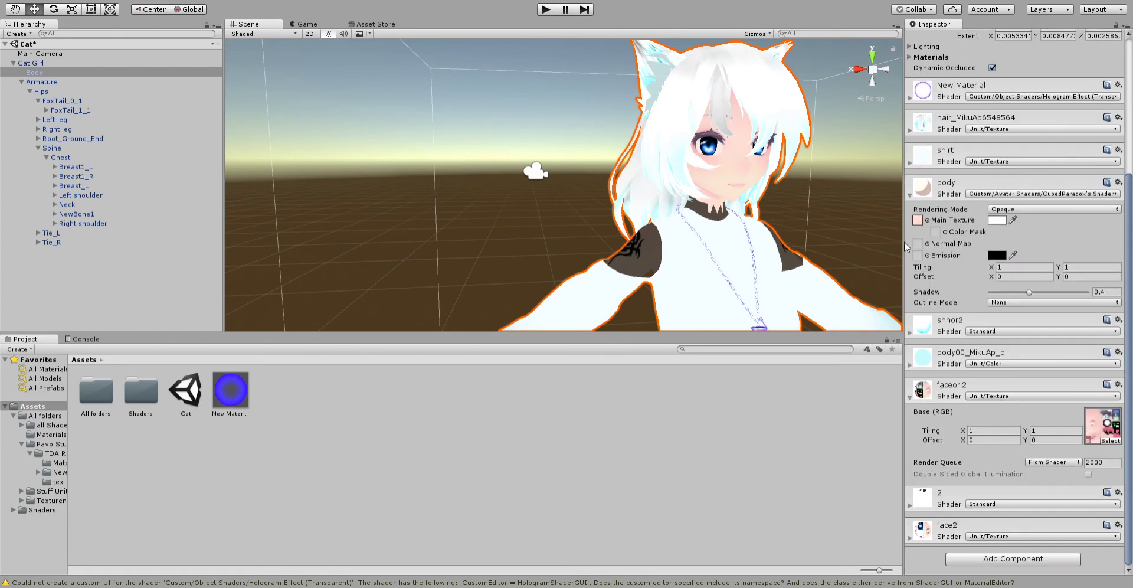
{"action": "left_click", "coordinate": [933, 258]}
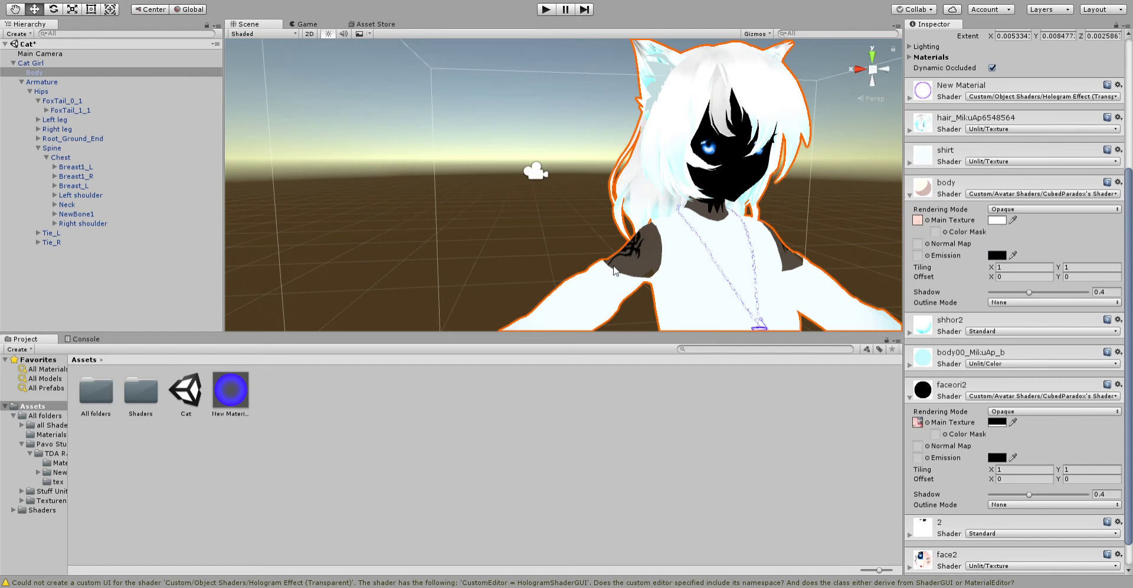
{"action": "key", "text": "f"}
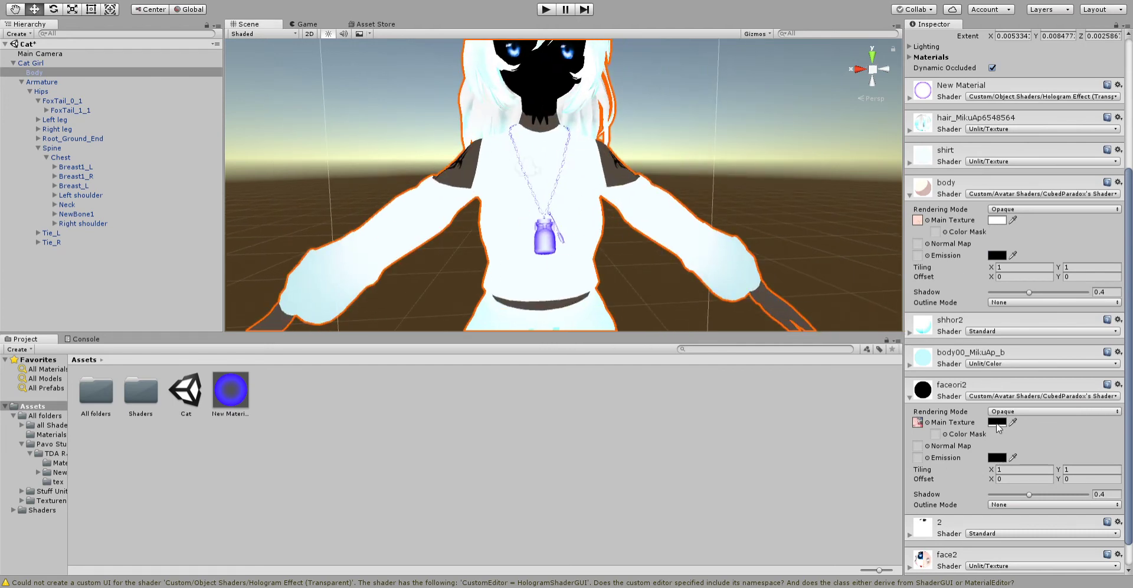
{"action": "left_click_drag", "start_coordinate": [556, 187], "coordinate": [655, 184], "text": "alt"}
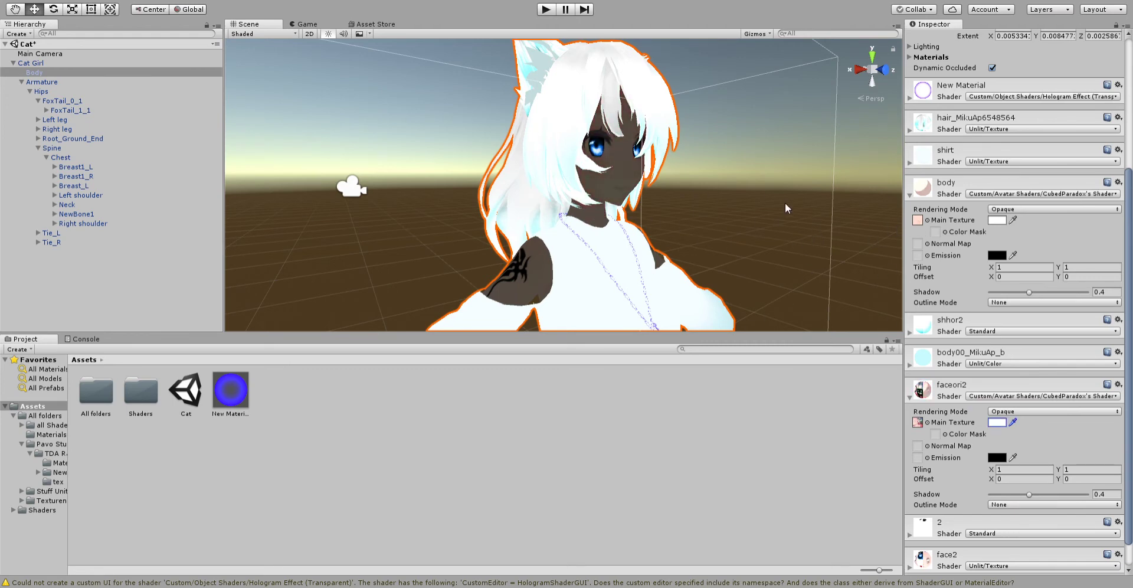
- Inspect the darkened face together with the rest of the character's body from several angles
{"action": "left_click_drag", "start_coordinate": [784, 203], "coordinate": [770, 176], "text": "alt"}
{"action": "left_click", "coordinate": [826, 206]}
{"action": "left_click_drag", "start_coordinate": [732, 206], "coordinate": [597, 257], "text": "alt"}
{"action": "scroll", "coordinate": [523, 201], "scroll_direction": "down", "scroll_amount": 6}
{"action": "scroll", "coordinate": [597, 256], "scroll_direction": "up", "scroll_amount": 5}
{"action": "right_click_drag", "start_coordinate": [573, 238], "coordinate": [605, 168]}
{"action": "scroll", "coordinate": [604, 168], "scroll_direction": "up", "scroll_amount": 3}
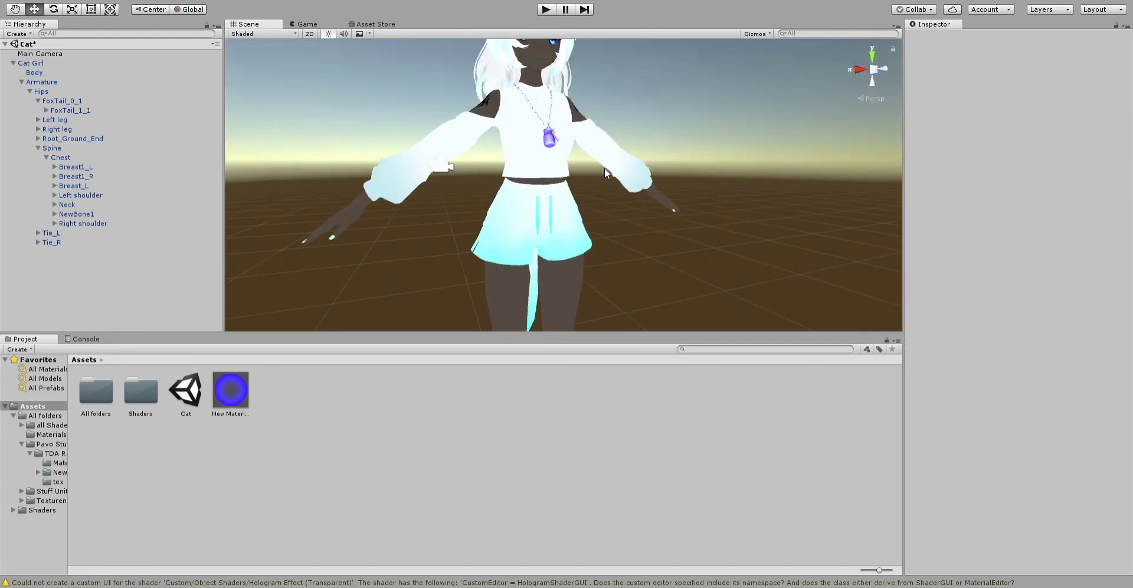
{"action": "middle_click_drag", "start_coordinate": [604, 168], "coordinate": [610, 197]}
{"action": "right_click_drag", "start_coordinate": [507, 192], "coordinate": [592, 186]}
{"action": "left_click_drag", "start_coordinate": [593, 187], "coordinate": [531, 147], "text": "alt"}
- Change the shader of the Body mesh's hair_MikuAp6548564 material to Poiyomi's Toon shader and check the hair
{"action": "left_click", "coordinate": [531, 146]}
{"action": "left_click", "coordinate": [530, 146]}
{"action": "right_click_drag", "start_coordinate": [590, 144], "coordinate": [554, 179]}
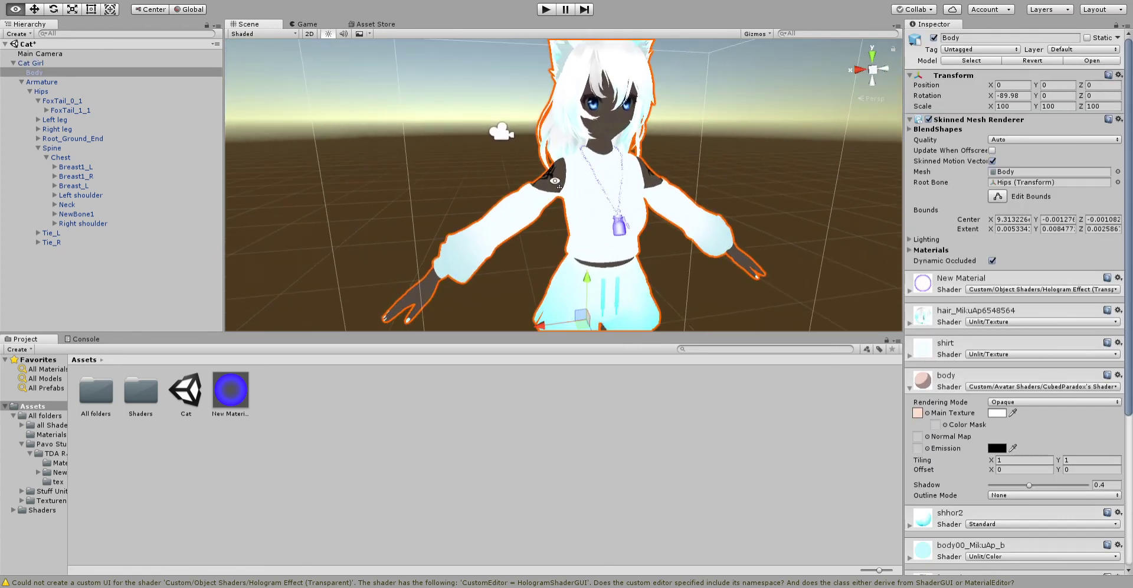
{"action": "right_click_drag", "start_coordinate": [687, 240], "coordinate": [688, 236]}
{"action": "left_click_drag", "start_coordinate": [688, 236], "coordinate": [717, 239], "text": "alt"}
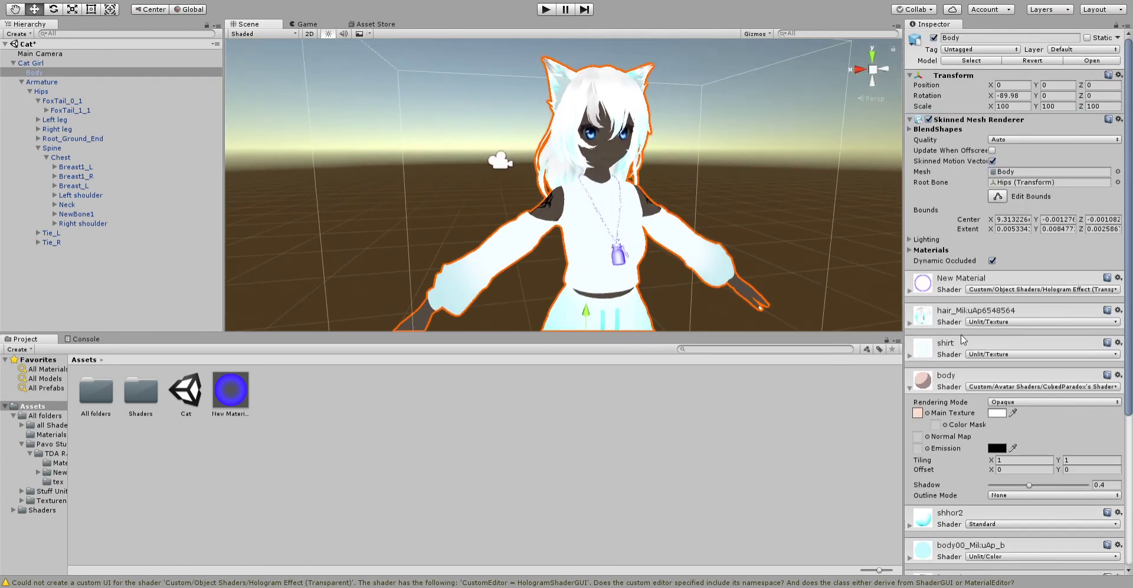
{"action": "left_click", "coordinate": [910, 323]}
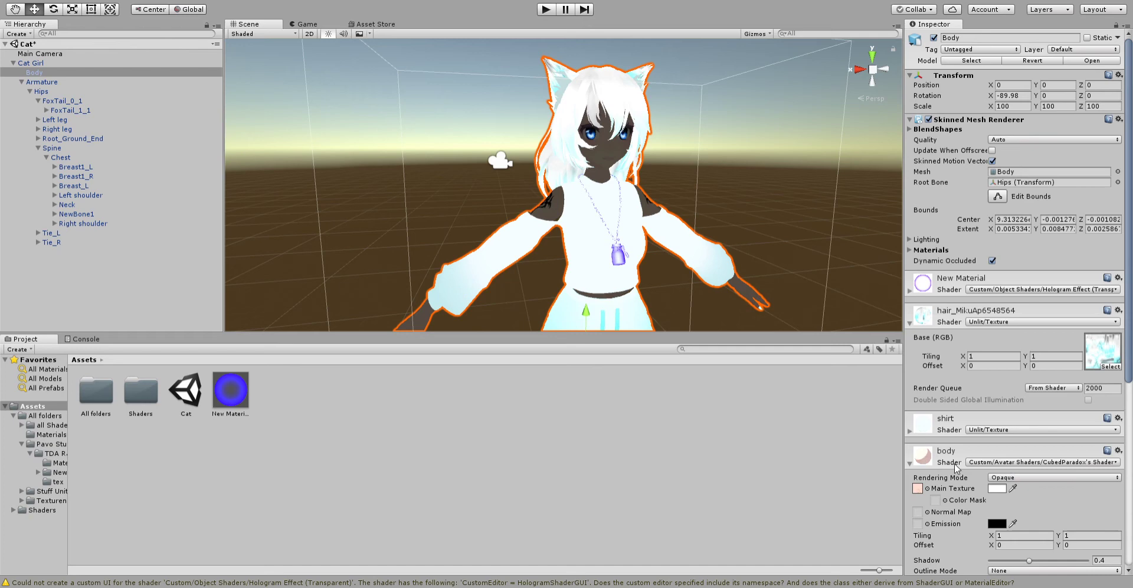
{"action": "key", "text": "ctrl+z"}
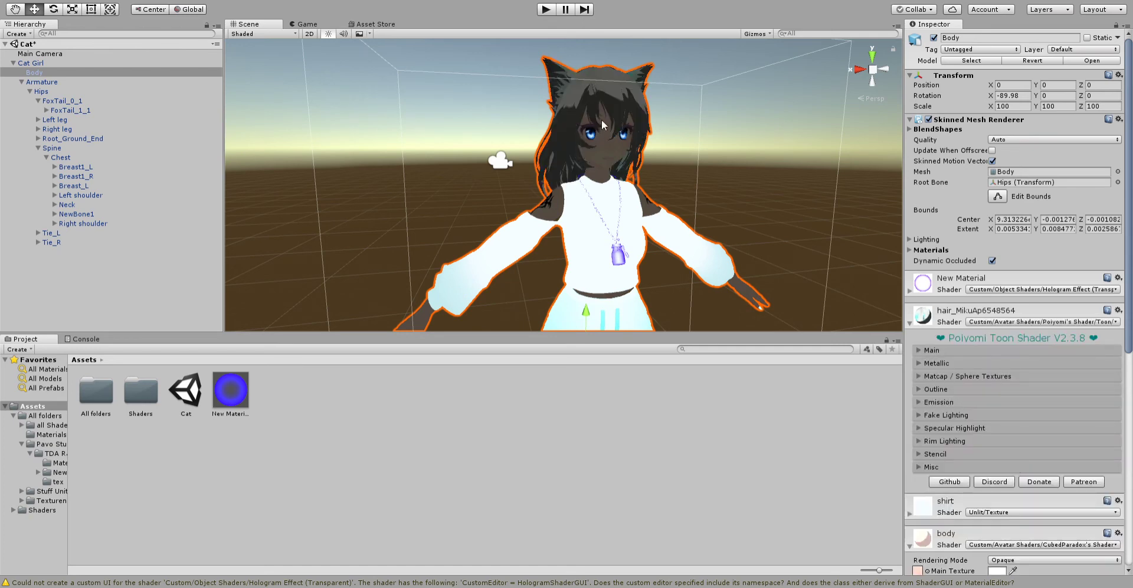
{"action": "mouse_move", "coordinate": [636, 109]}
{"action": "right_mouse_down"}
{"action": "mouse_move", "coordinate": [745, 103]}
{"action": "mouse_move", "coordinate": [627, 111]}
{"action": "right_mouse_up"}
{"action": "left_click", "coordinate": [733, 97]}
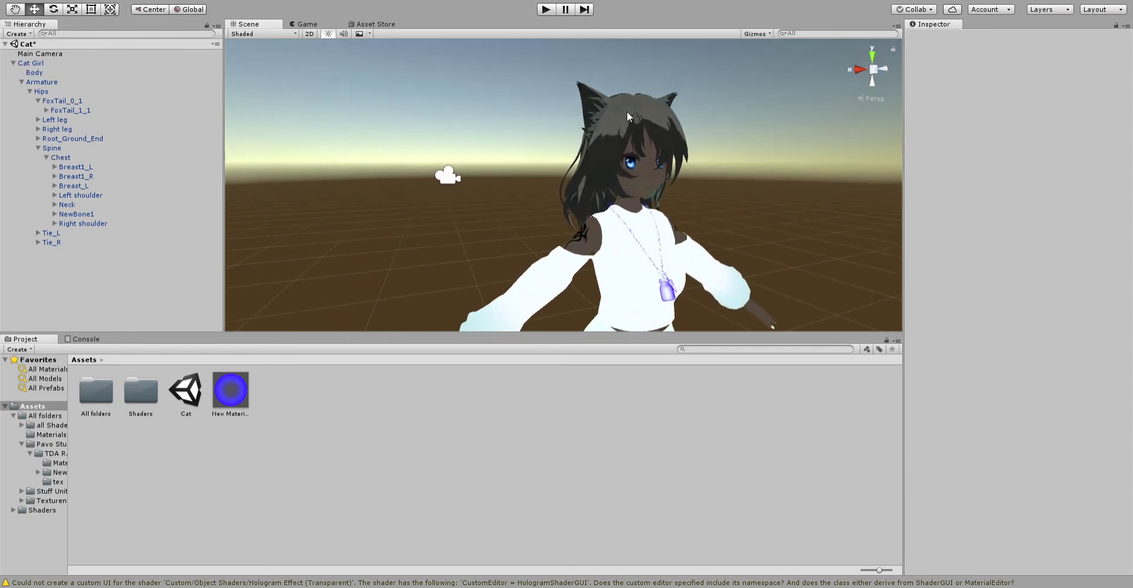
- Lower the Shadow Strength to its minimum in the hair material's Fake Lighting settings
{"action": "left_click", "coordinate": [618, 122]}
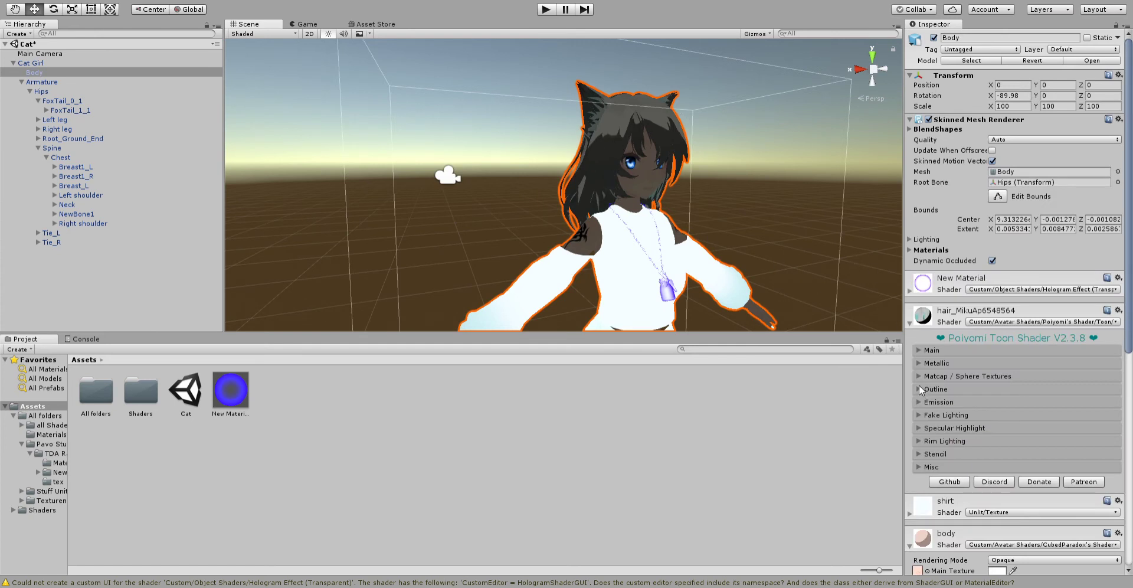
{"action": "left_click", "coordinate": [916, 414]}
{"action": "scroll", "coordinate": [922, 410], "scroll_direction": "down", "scroll_amount": 3}
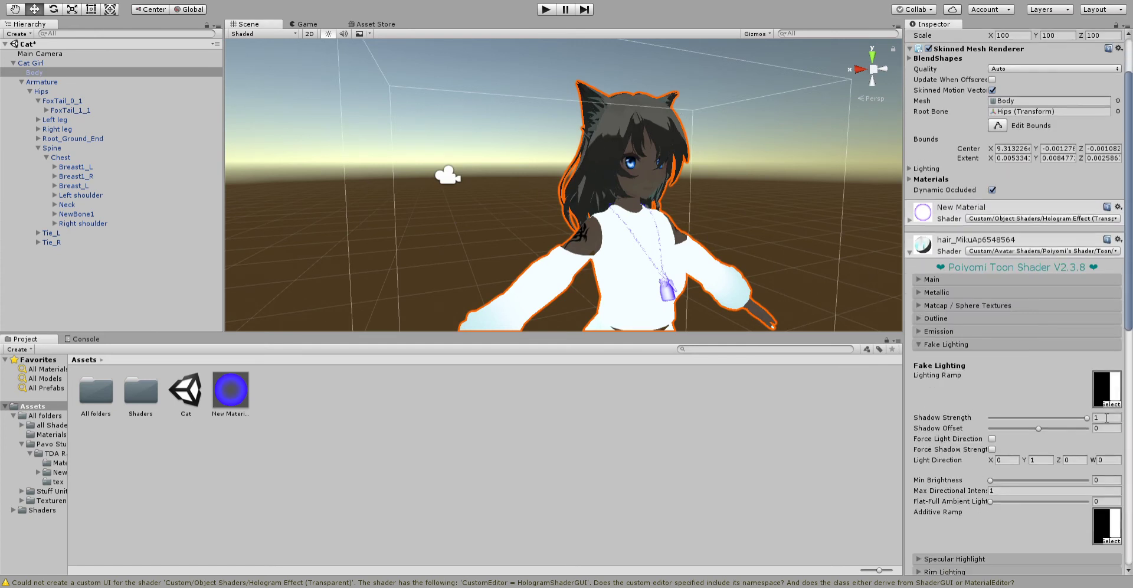
{"action": "left_click_drag", "start_coordinate": [1087, 418], "coordinate": [956, 420]}
{"action": "left_click", "coordinate": [918, 345]}
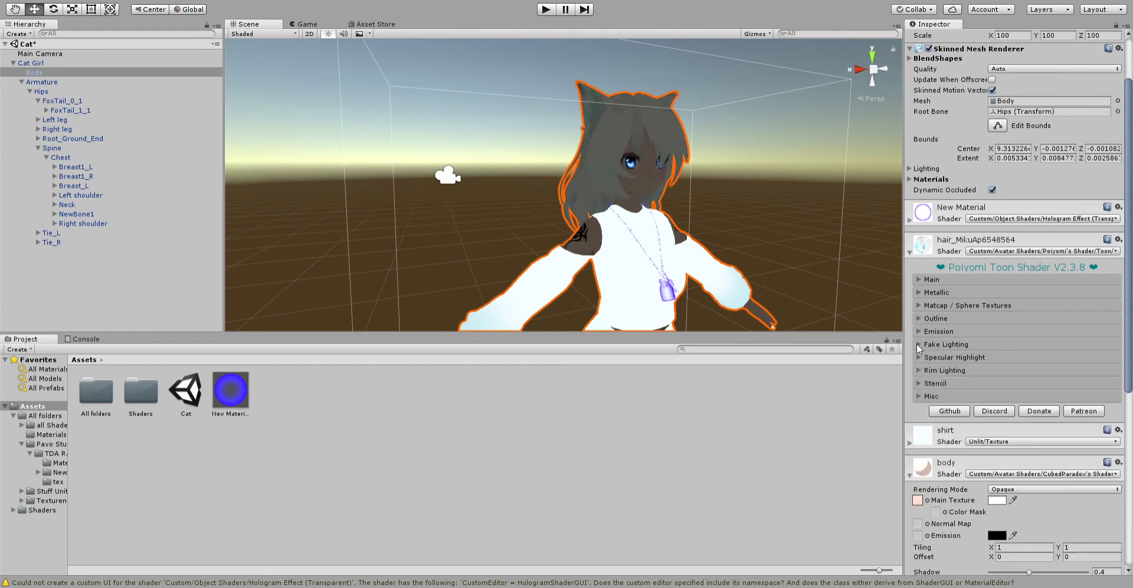
- Set the main Color of the hair material to blue
{"action": "left_click", "coordinate": [918, 278]}
{"action": "left_click", "coordinate": [1090, 294]}
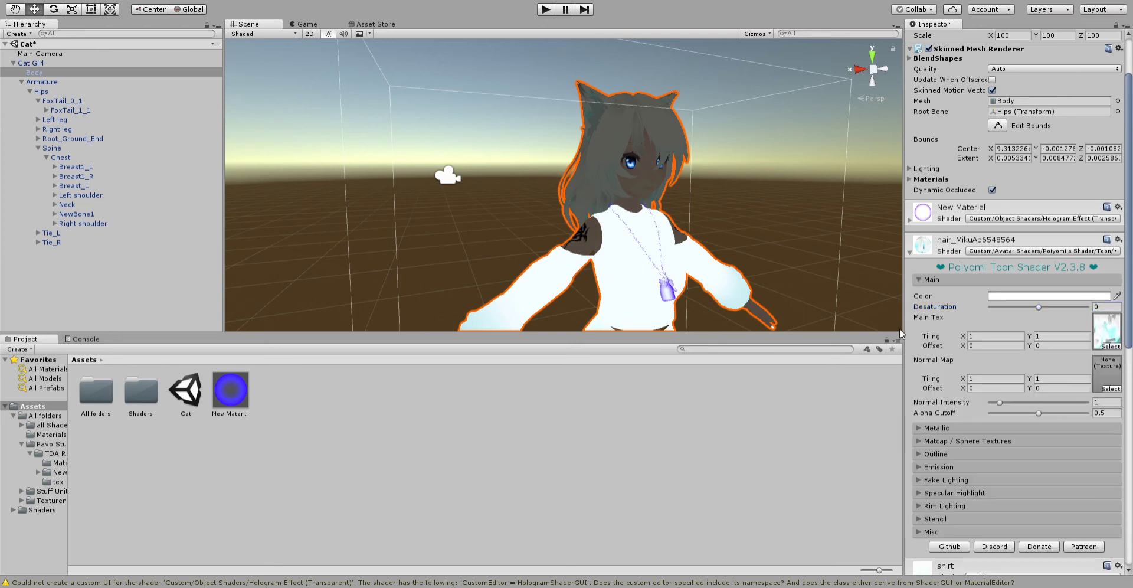
{"action": "left_click_drag", "start_coordinate": [840, 303], "coordinate": [910, 245]}
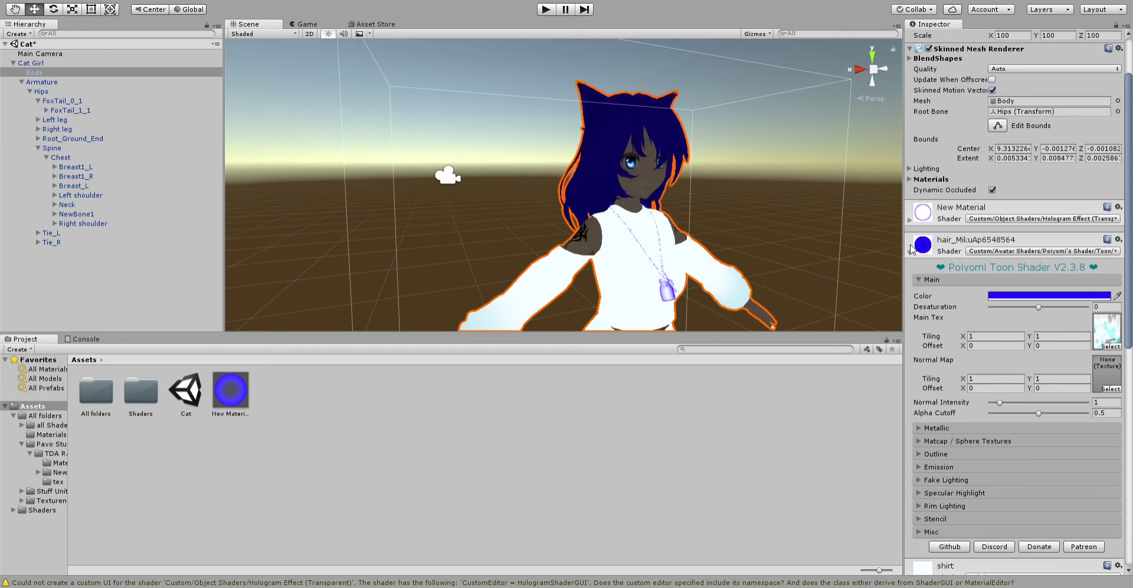
- Assign the hair texture 9 from the Hair Text pack 2 folder as the hair material's Emission map
{"action": "scroll", "coordinate": [978, 325], "scroll_direction": "down", "scroll_amount": 3}
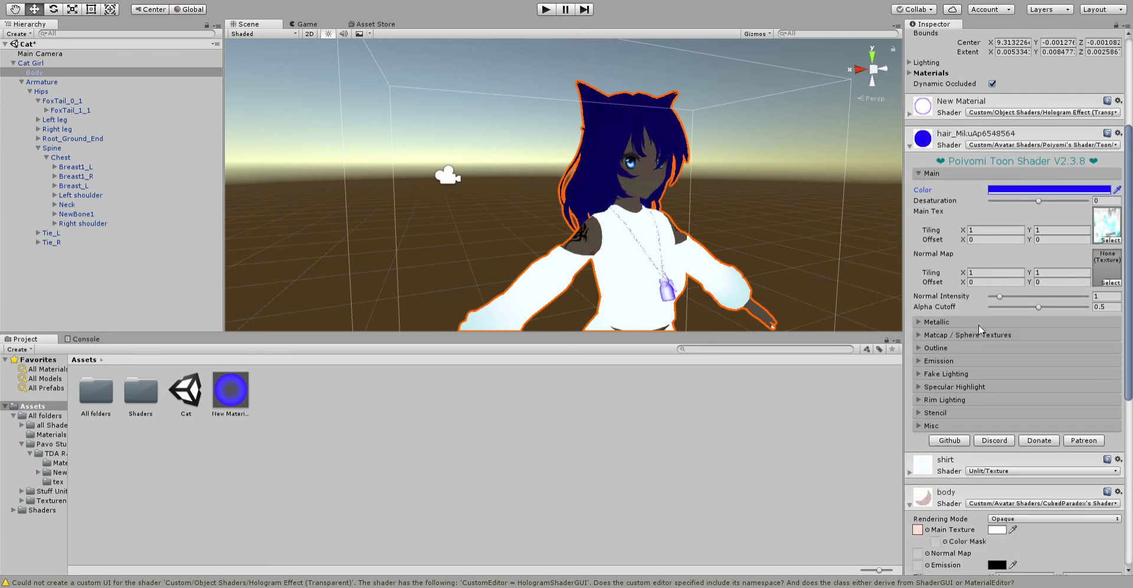
{"action": "left_click", "coordinate": [921, 361]}
{"action": "scroll", "coordinate": [1070, 335], "scroll_direction": "down", "scroll_amount": 2}
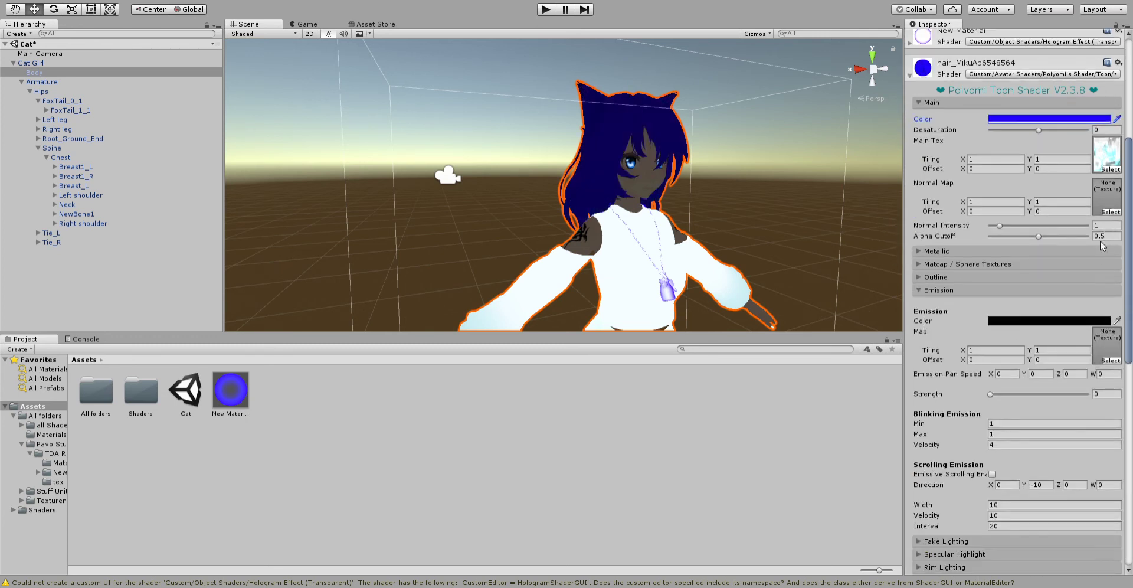
{"action": "left_click", "coordinate": [1103, 155]}
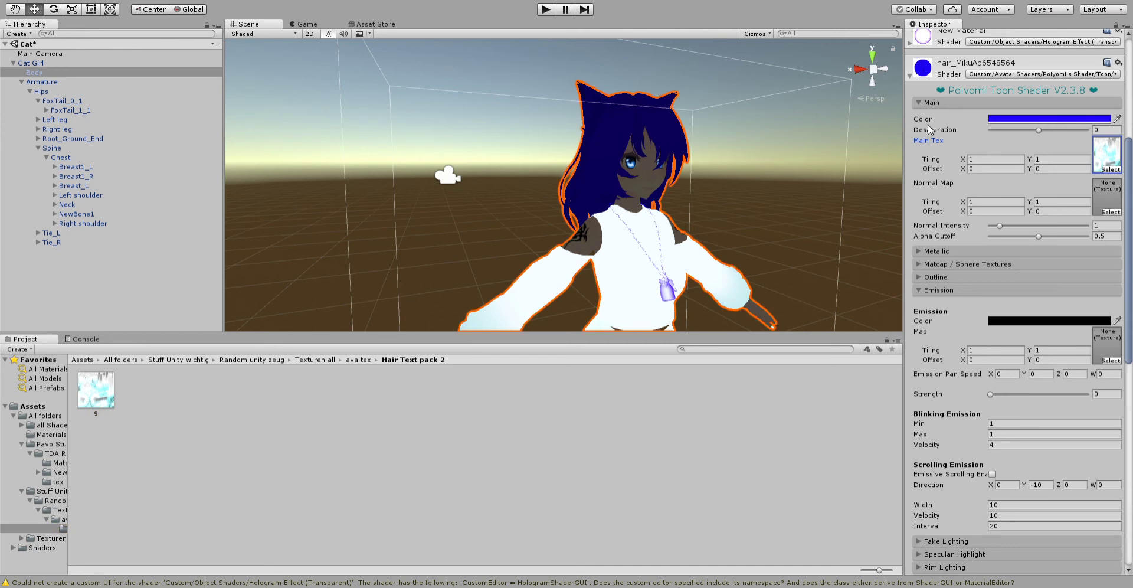
{"action": "left_click_drag", "start_coordinate": [97, 390], "coordinate": [1098, 355]}
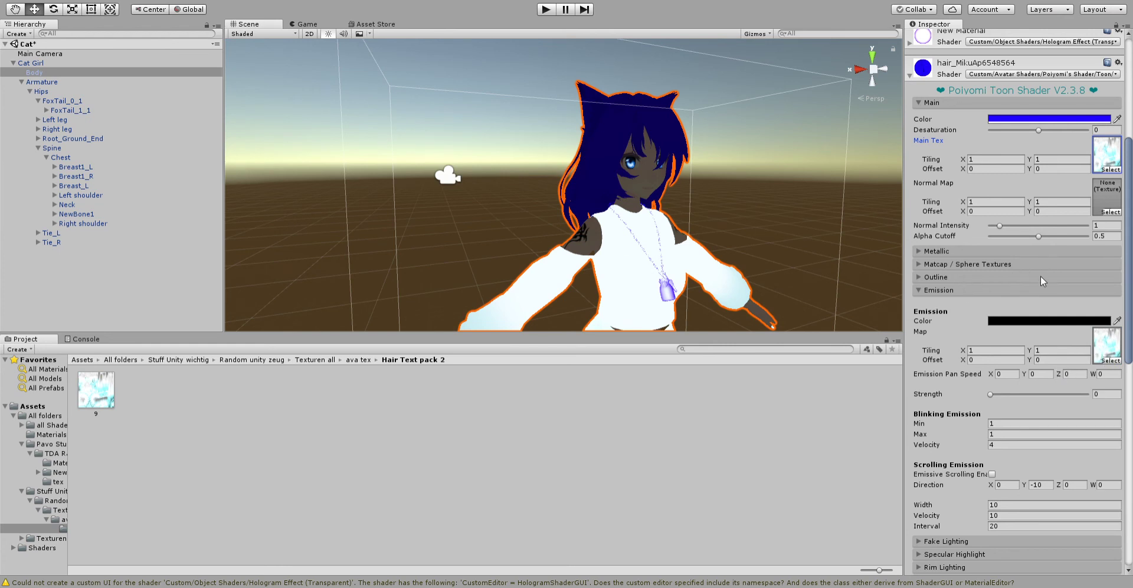
- Set the hair material's Emission color to white
{"action": "left_click", "coordinate": [1014, 324]}
{"action": "left_click", "coordinate": [993, 394]}
{"action": "left_click_drag", "start_coordinate": [1005, 395], "coordinate": [982, 394]}
{"action": "left_click", "coordinate": [1000, 322]}
{"action": "left_click_drag", "start_coordinate": [805, 349], "coordinate": [752, 275]}
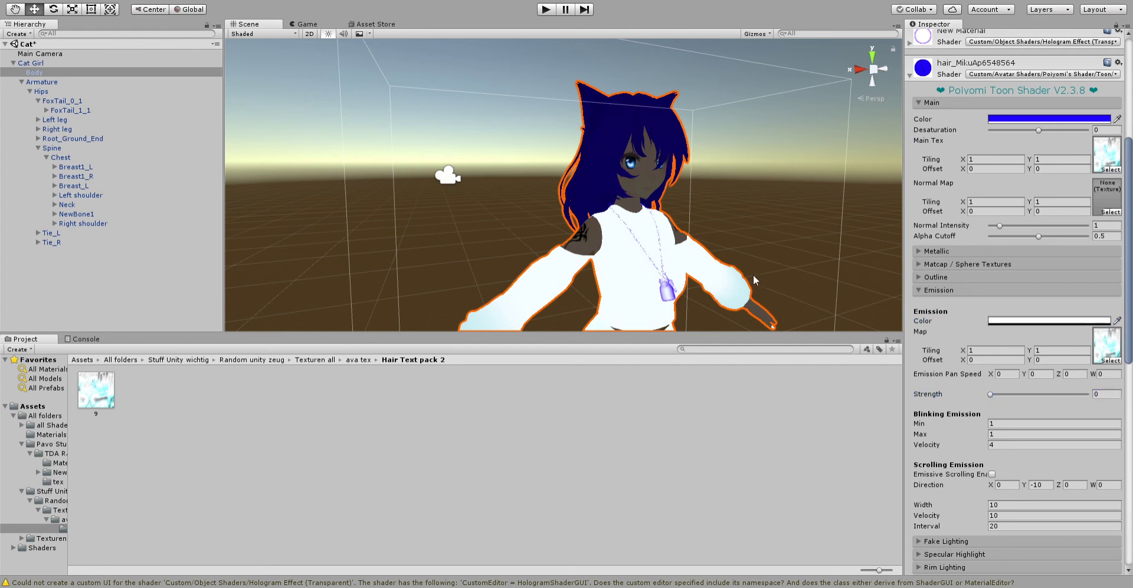
- Set the hair material's Emission Strength to 0.6 while checking the hair from the front
{"action": "left_click", "coordinate": [990, 394]}
{"action": "left_click_drag", "start_coordinate": [990, 394], "coordinate": [991, 394]}
{"action": "right_click_drag", "start_coordinate": [686, 201], "coordinate": [621, 196]}
{"action": "key", "text": "d"}
{"action": "left_click_drag", "start_coordinate": [621, 201], "coordinate": [706, 195], "text": "alt"}
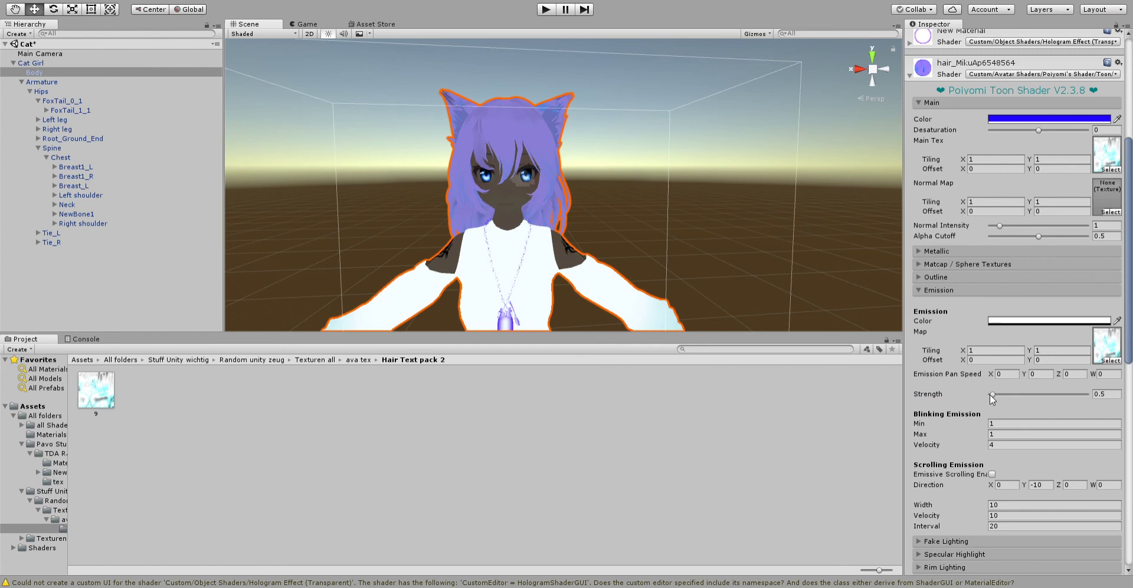
{"action": "left_click_drag", "start_coordinate": [992, 399], "coordinate": [993, 400]}
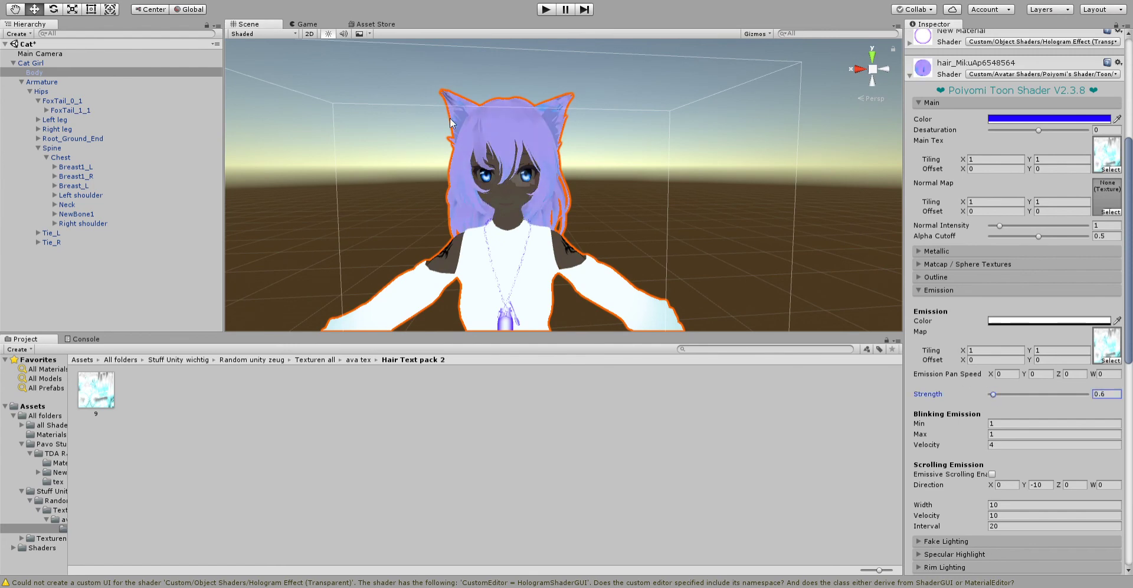
- Examine the recolored glowing hair on the character from the front, side and back
{"action": "left_click_drag", "start_coordinate": [450, 123], "coordinate": [557, 144], "text": "alt"}
{"action": "scroll", "coordinate": [557, 144], "scroll_direction": "down", "scroll_amount": 5}
{"action": "left_click", "coordinate": [814, 179]}
{"action": "middle_click_drag", "start_coordinate": [487, 227], "coordinate": [602, 192]}
{"action": "scroll", "coordinate": [601, 191], "scroll_direction": "down", "scroll_amount": 3}
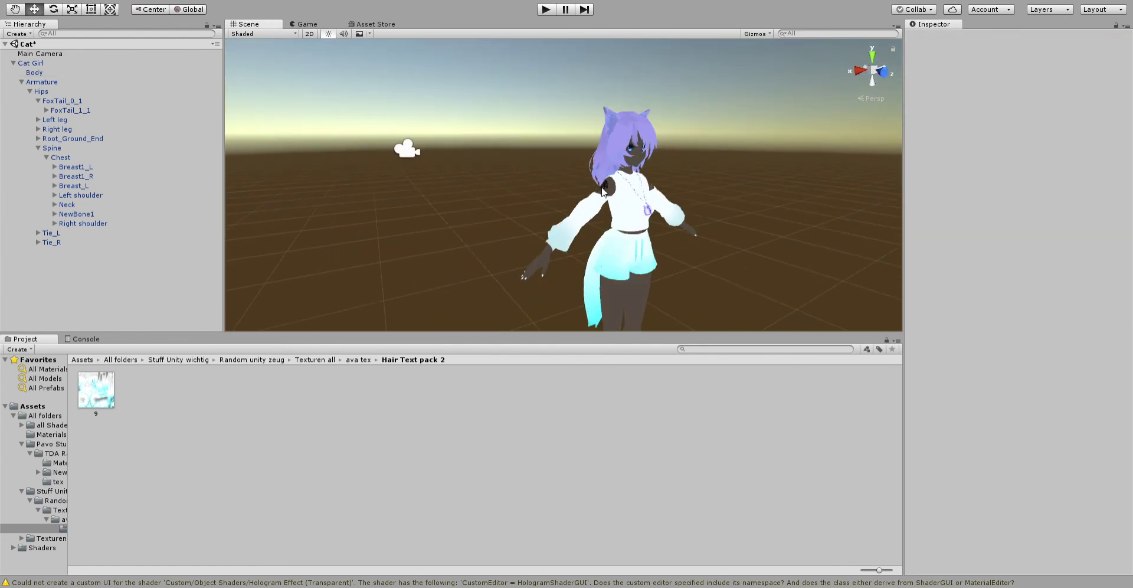
{"action": "right_click_drag", "start_coordinate": [586, 156], "coordinate": [472, 152]}
{"action": "middle_click_drag", "start_coordinate": [696, 168], "coordinate": [632, 175]}
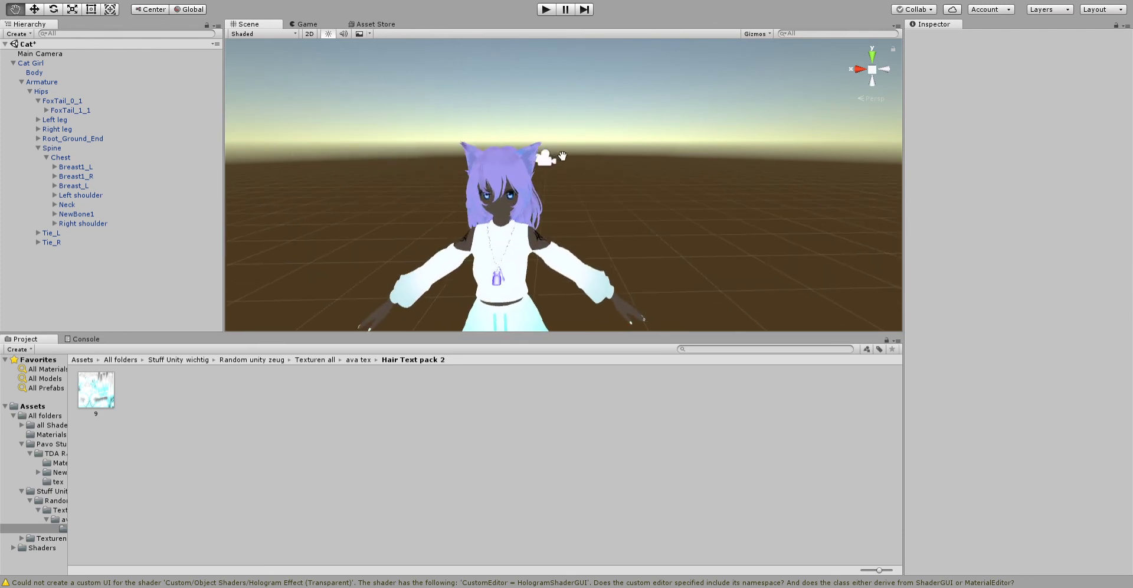
{"action": "scroll", "coordinate": [636, 175], "scroll_direction": "up", "scroll_amount": 4}
{"action": "left_click_drag", "start_coordinate": [636, 180], "coordinate": [473, 182], "text": "alt"}
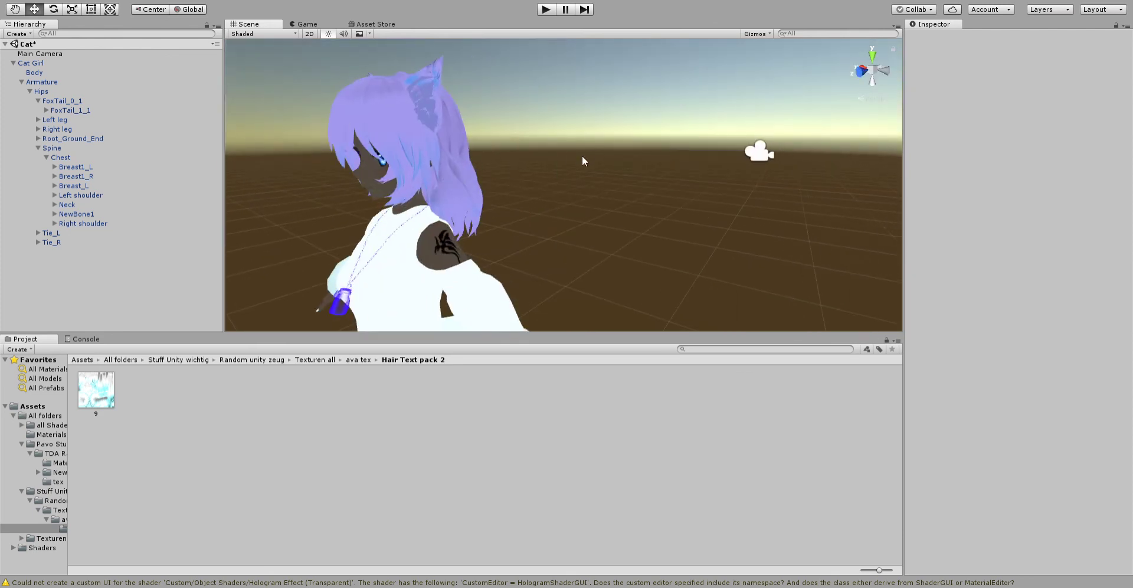
{"action": "left_click_drag", "start_coordinate": [582, 161], "coordinate": [651, 168], "text": "alt"}
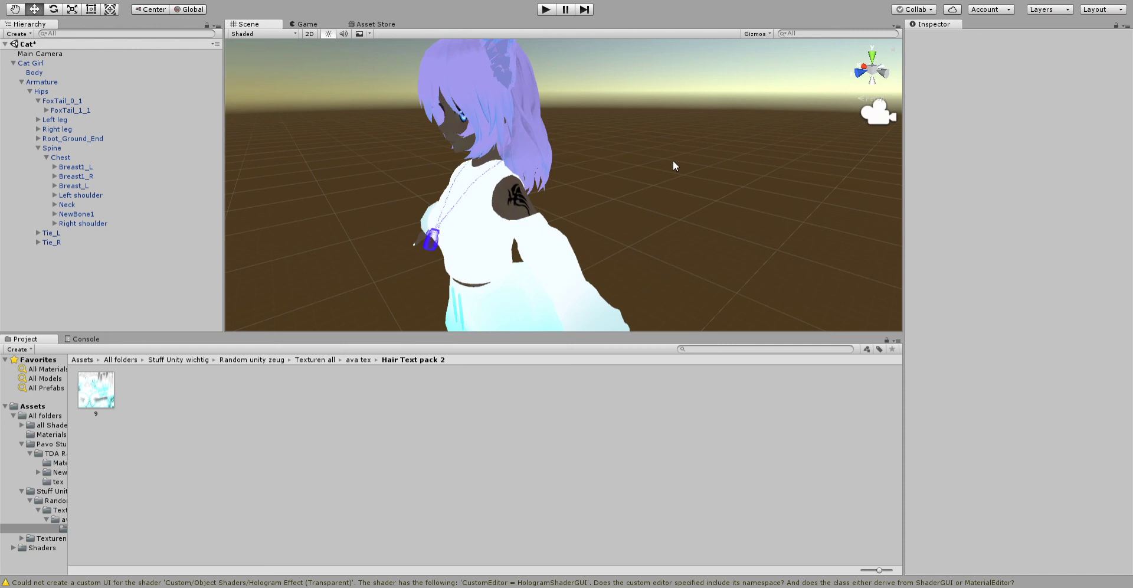
{"action": "middle_click_drag", "start_coordinate": [651, 166], "coordinate": [619, 173]}
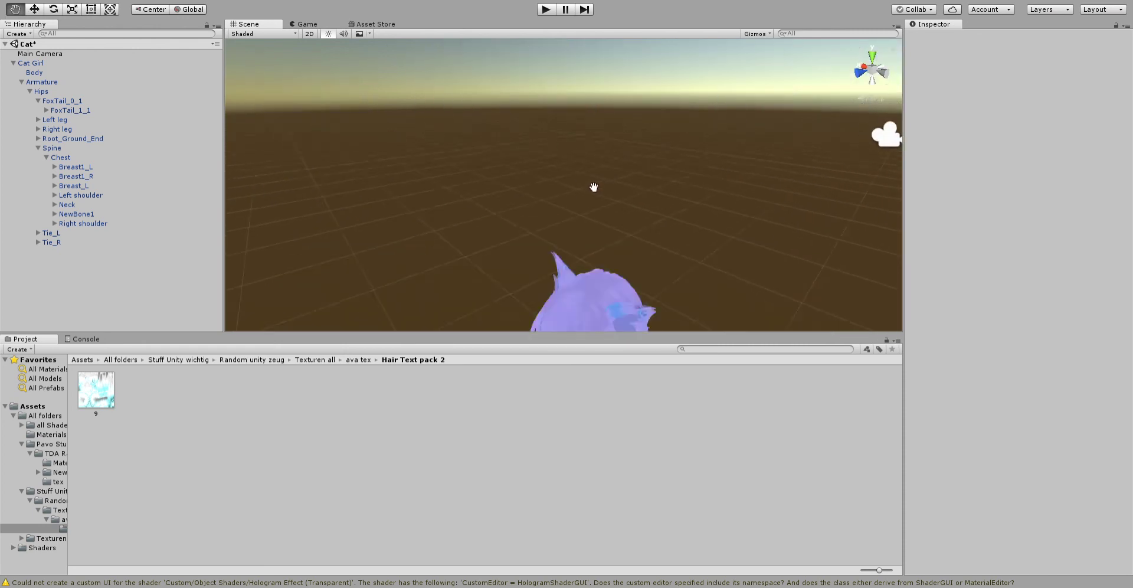
{"action": "left_click_drag", "start_coordinate": [570, 176], "coordinate": [788, 121], "text": "alt"}
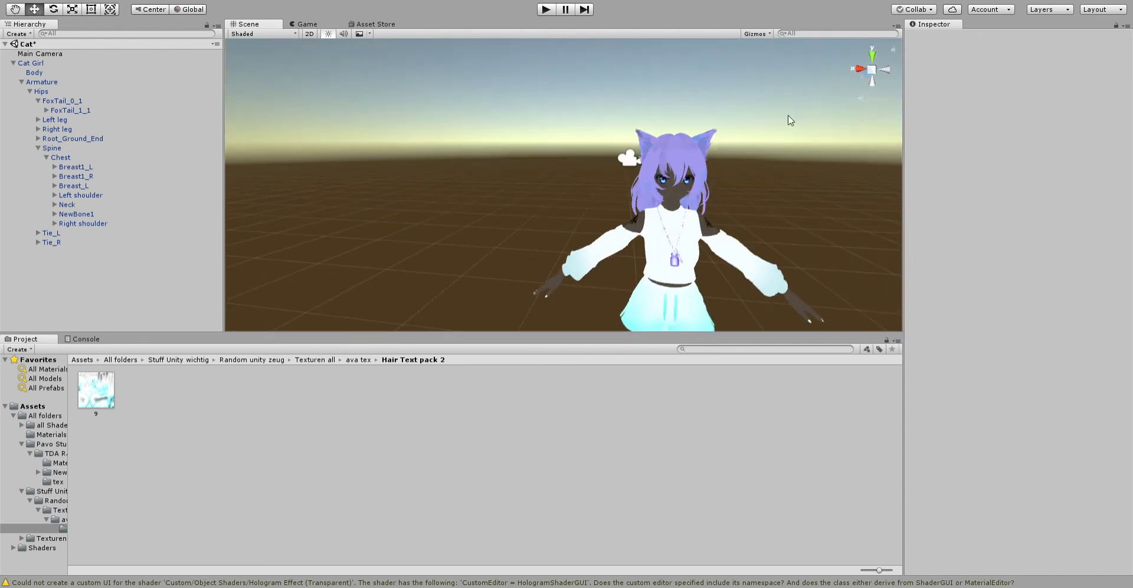
{"action": "middle_click_drag", "start_coordinate": [735, 163], "coordinate": [670, 135]}
{"action": "left_click_drag", "start_coordinate": [596, 141], "coordinate": [640, 154], "text": "alt"}
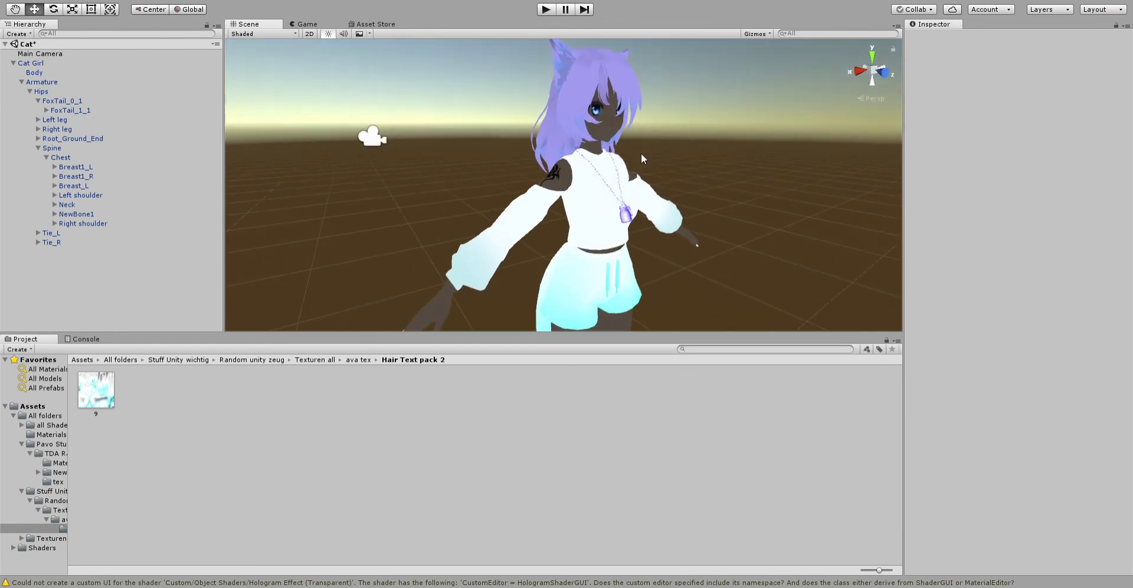
- Select the Body mesh and collapse the settings of its body material
{"action": "left_click", "coordinate": [543, 207]}
{"action": "scroll", "coordinate": [1003, 313], "scroll_direction": "down", "scroll_amount": 10}
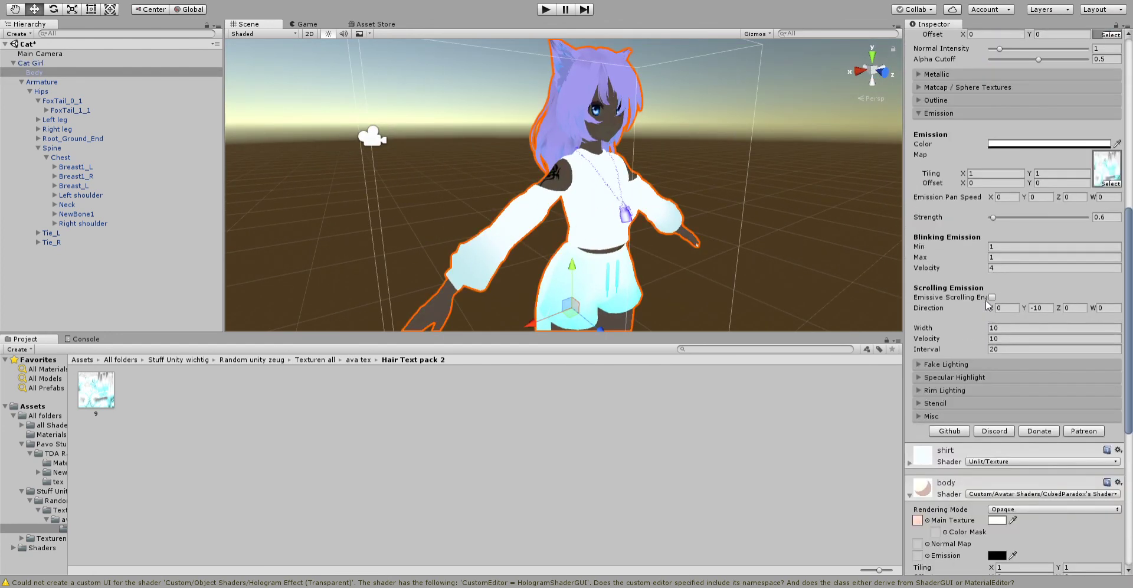
{"action": "scroll", "coordinate": [986, 301], "scroll_direction": "down", "scroll_amount": 5}
{"action": "left_click", "coordinate": [909, 319]}
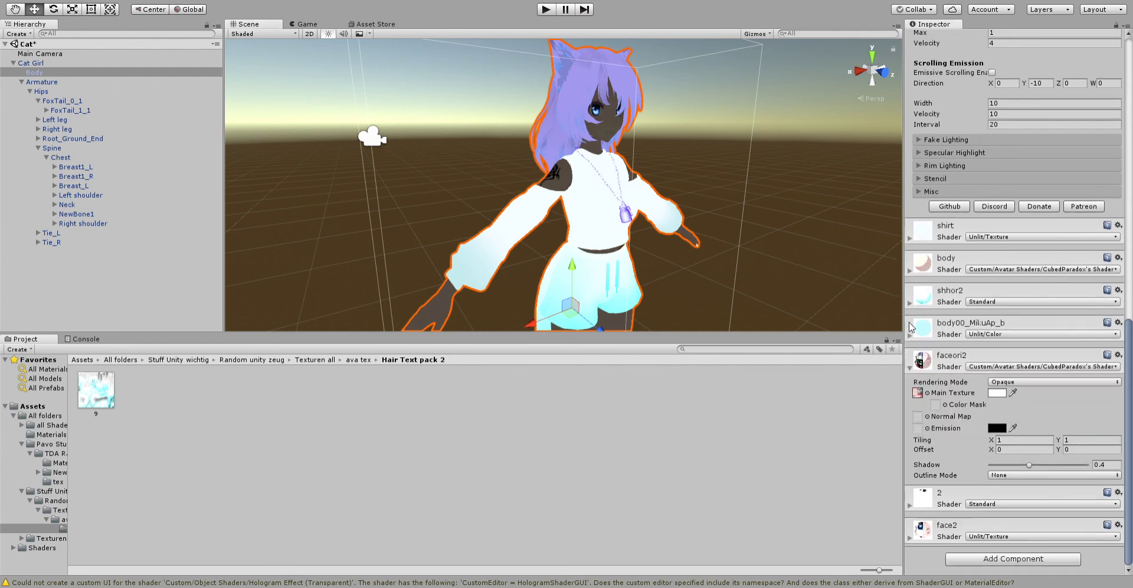
- Expand the shorts material shhor2 and set its Emission color to blue-violet
{"action": "left_click", "coordinate": [910, 302]}
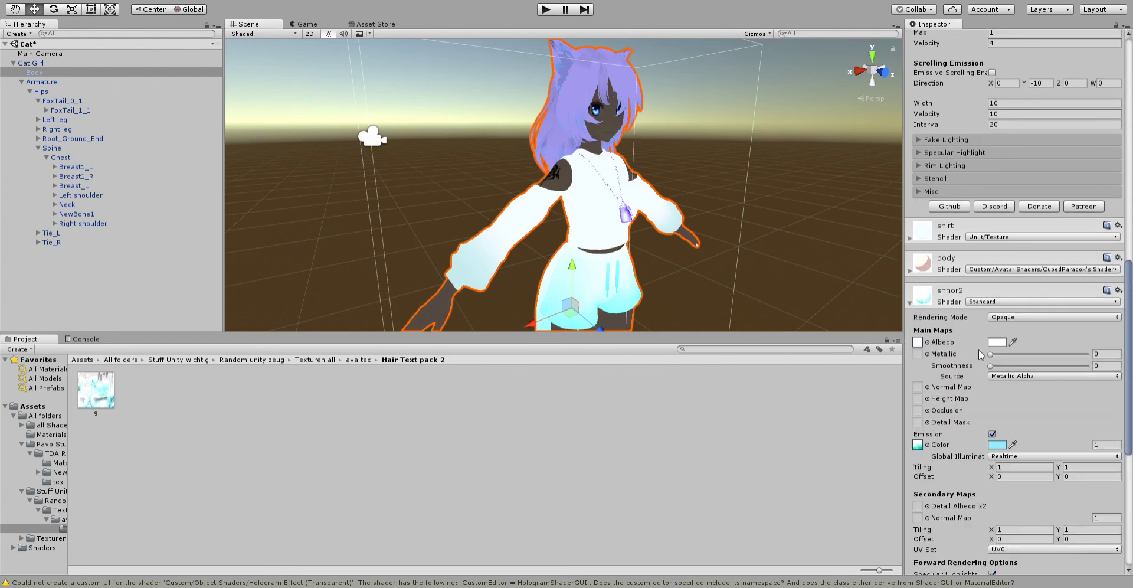
{"action": "scroll", "coordinate": [991, 448], "scroll_direction": "down", "scroll_amount": 3}
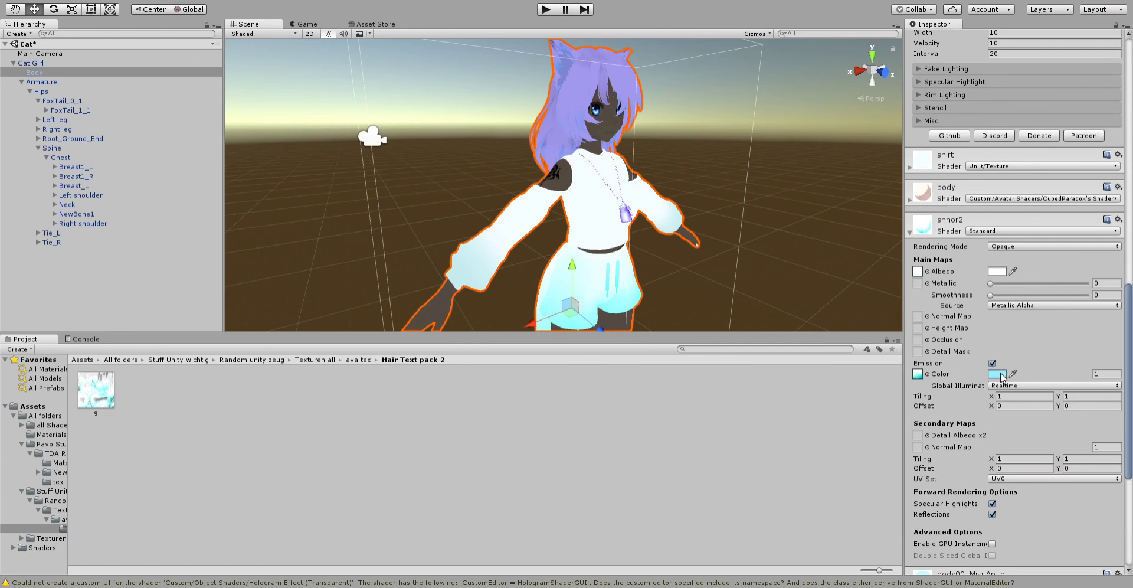
{"action": "left_click", "coordinate": [880, 317]}
{"action": "left_click_drag", "start_coordinate": [859, 307], "coordinate": [884, 273]}
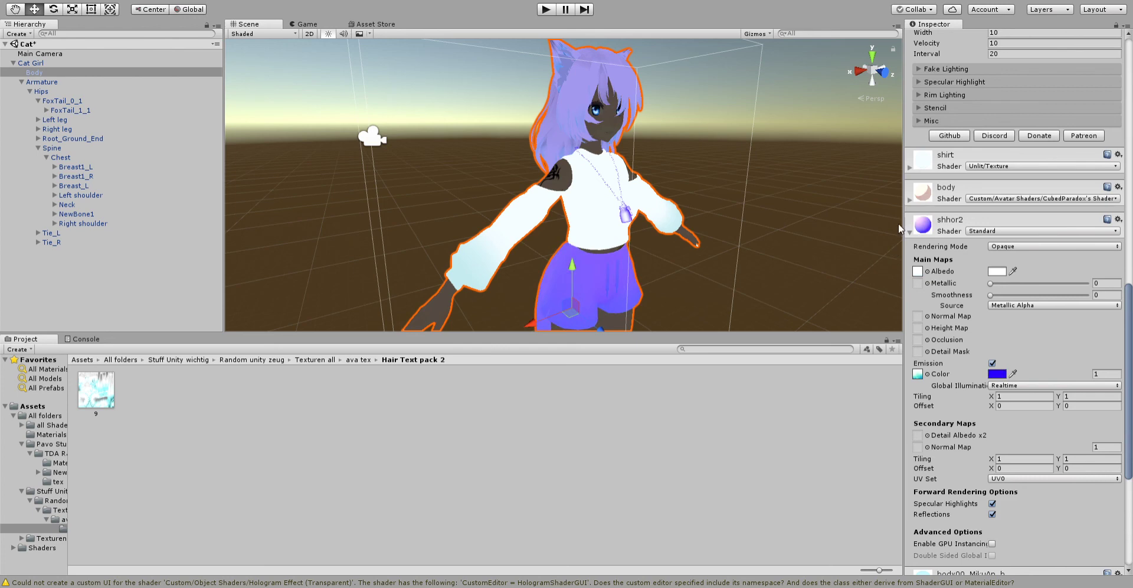
- Reselect the Body mesh and expand the settings of its body00_MikuAp_b material
{"action": "left_click", "coordinate": [646, 208]}
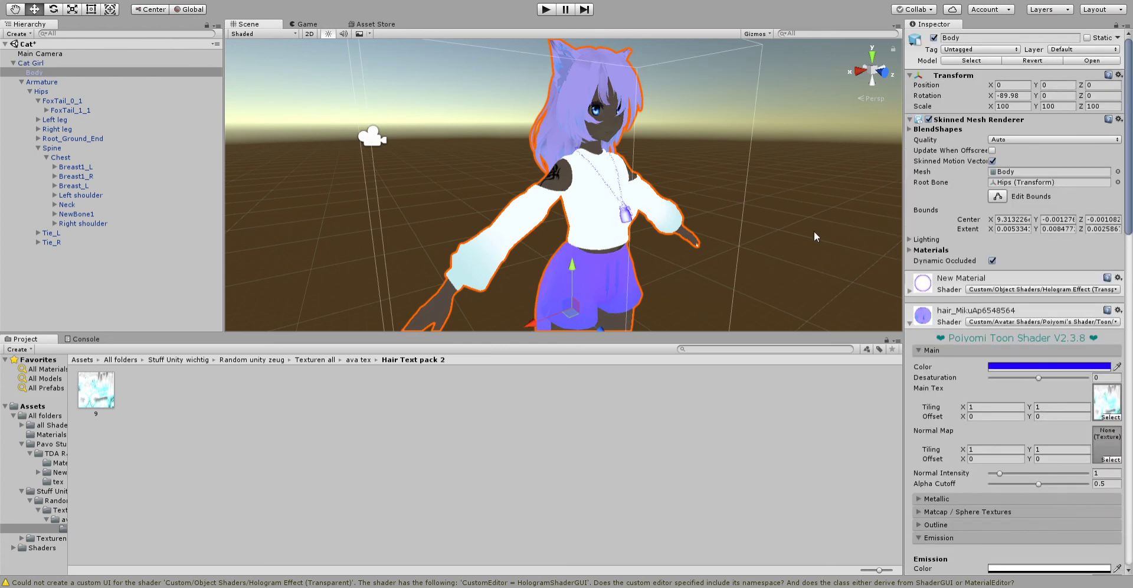
{"action": "scroll", "coordinate": [1007, 294], "scroll_direction": "down", "scroll_amount": 15}
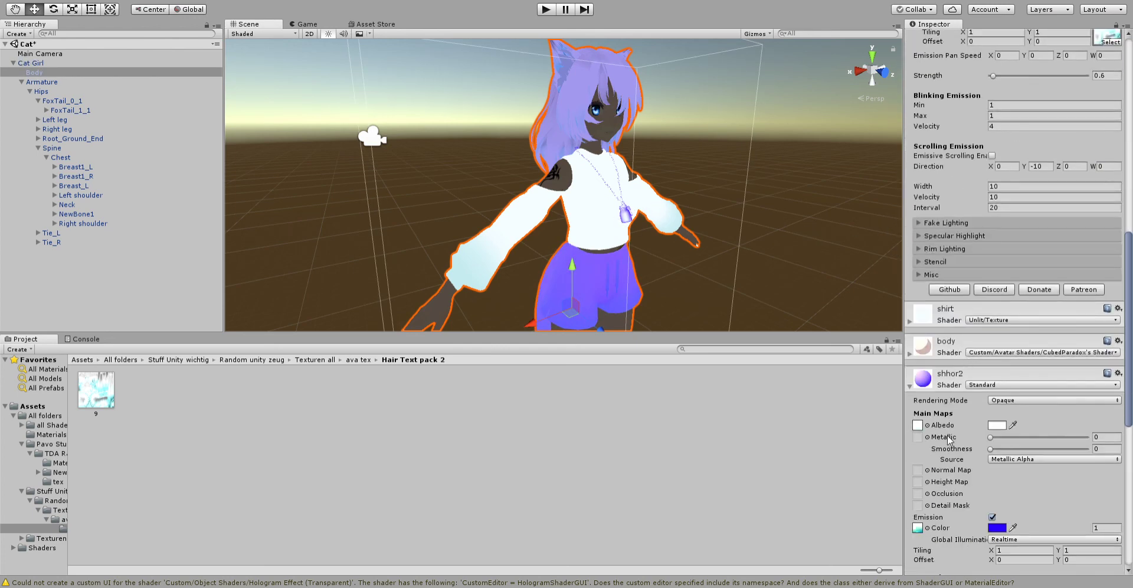
{"action": "scroll", "coordinate": [947, 440], "scroll_direction": "down", "scroll_amount": 15}
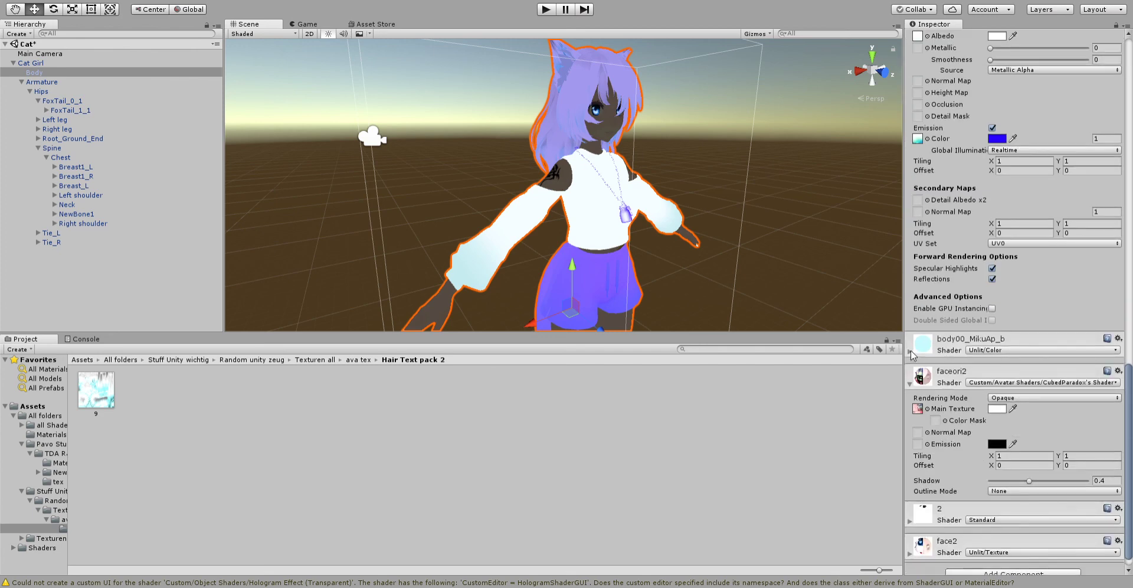
{"action": "left_click", "coordinate": [910, 353]}
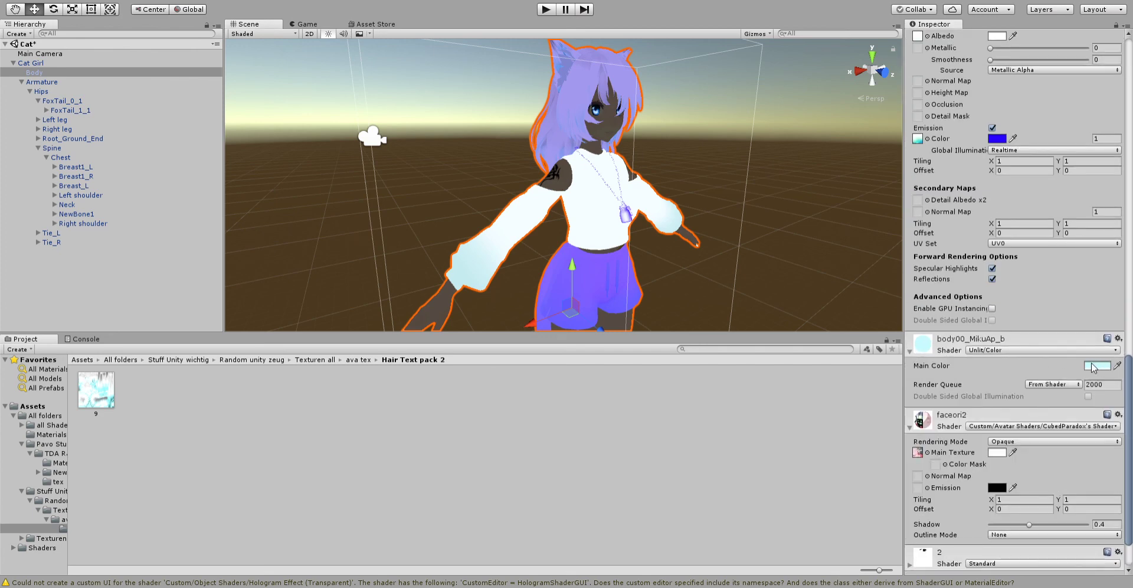
{"action": "scroll", "coordinate": [1088, 368], "scroll_direction": "down", "scroll_amount": 3}
{"action": "scroll", "coordinate": [923, 499], "scroll_direction": "up", "scroll_amount": 20}
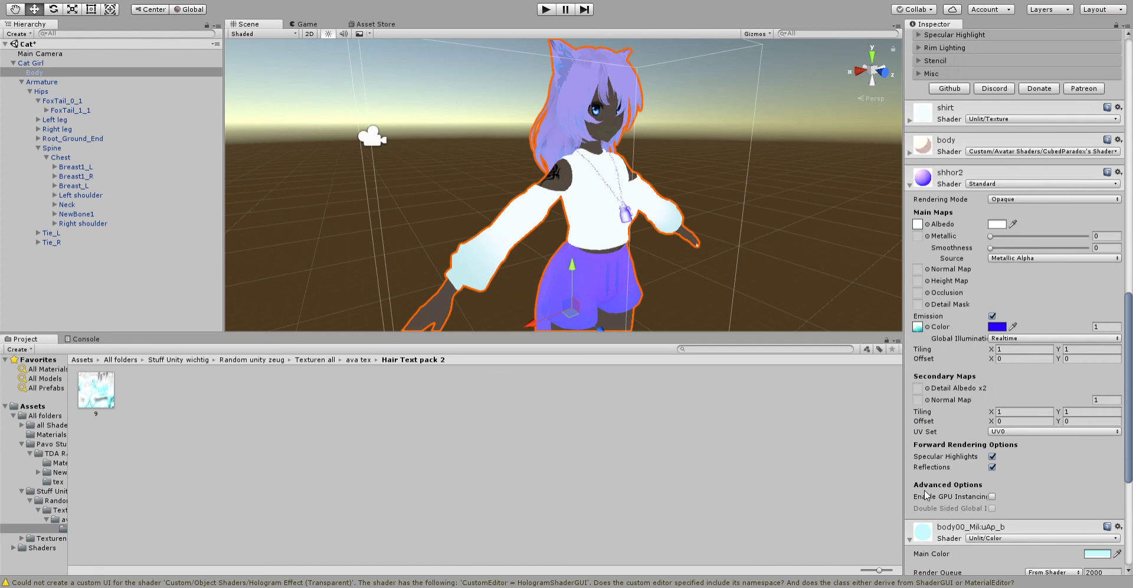
{"action": "scroll", "coordinate": [926, 407], "scroll_direction": "down", "scroll_amount": 8}
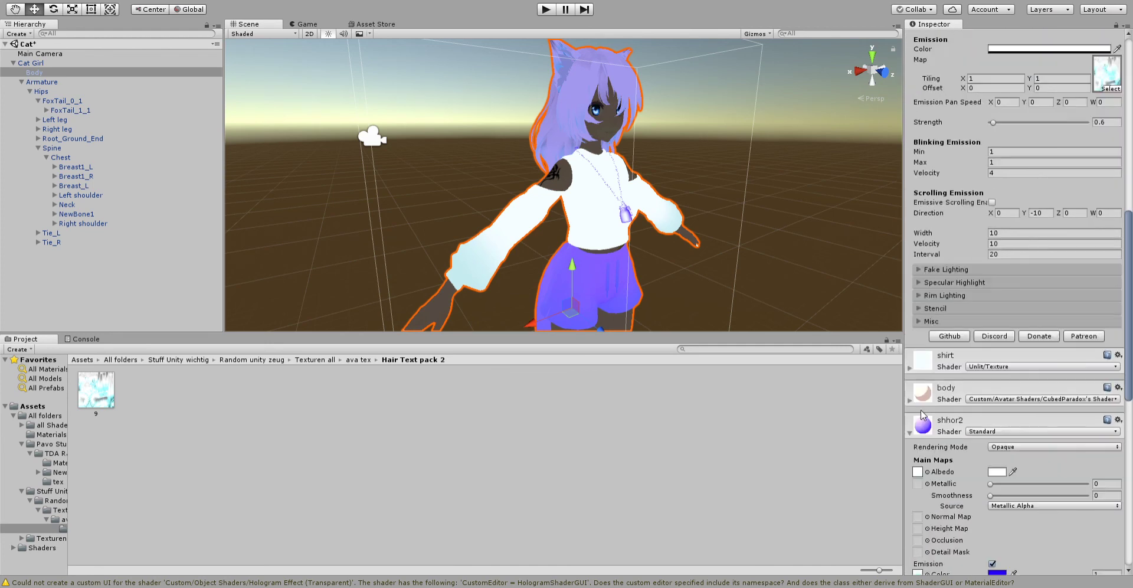
- Switch the shirt material to CubedParadox's avatar shader and assign its main texture as the Emission map
{"action": "left_click", "coordinate": [909, 367]}
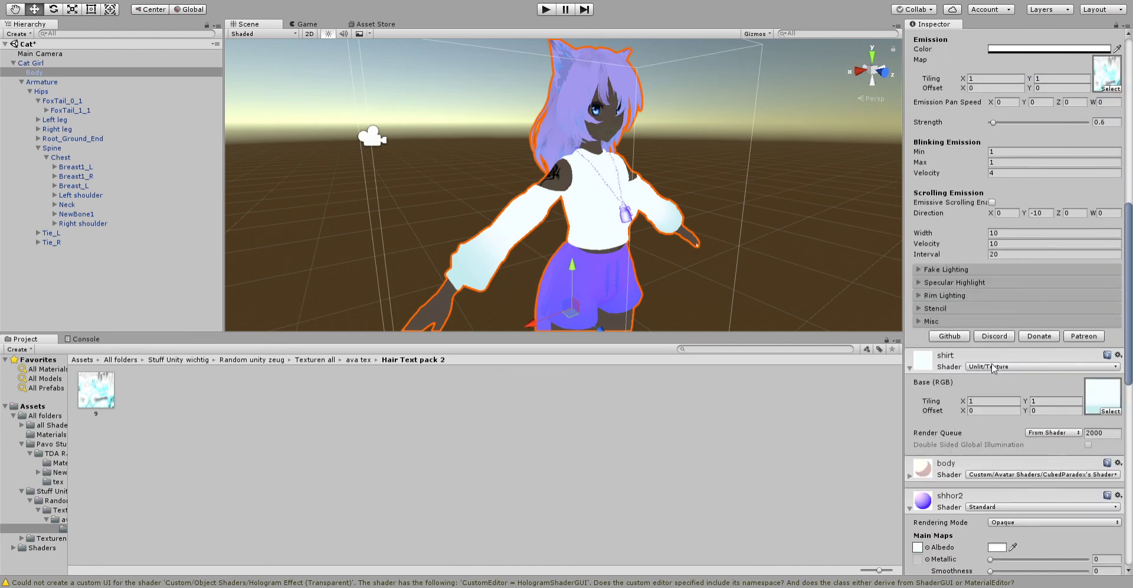
{"action": "left_click", "coordinate": [922, 228]}
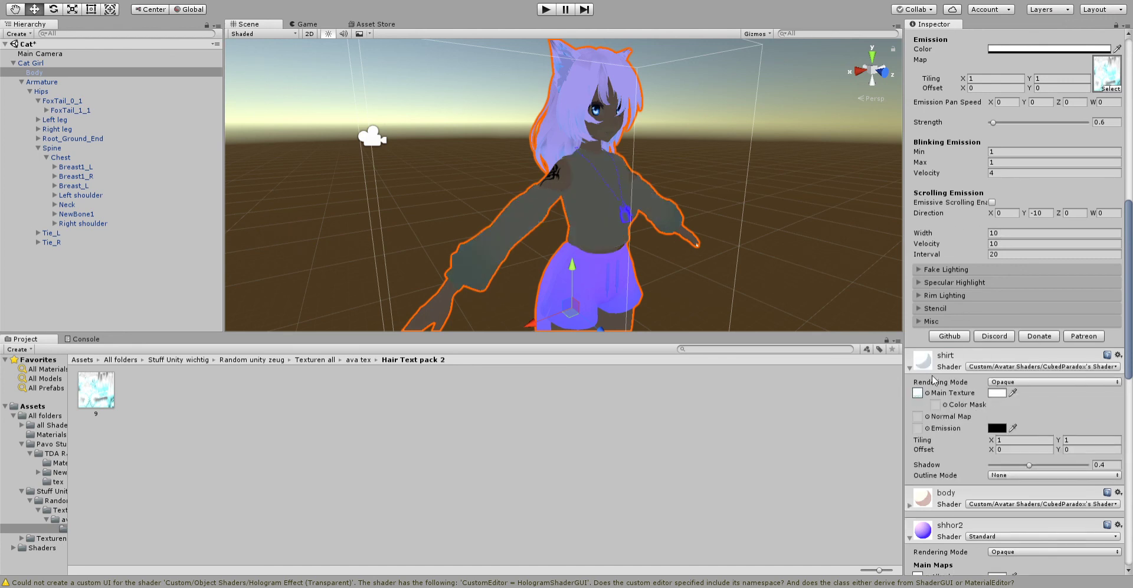
{"action": "left_click", "coordinate": [919, 392]}
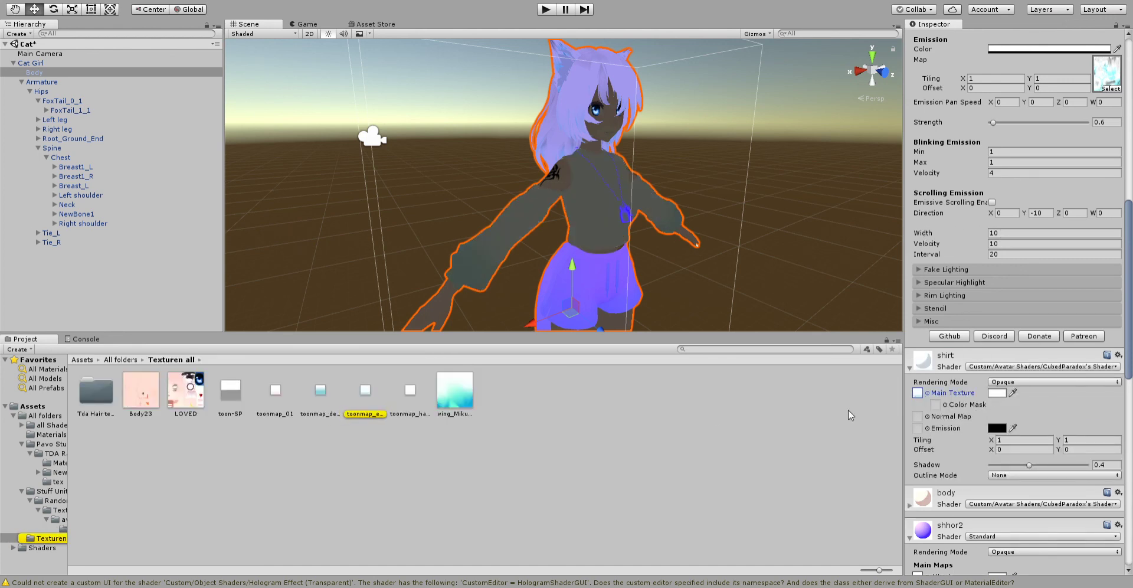
{"action": "left_click_drag", "start_coordinate": [364, 398], "coordinate": [918, 427]}
- Set the shirt material's Emission color to dark blue-violet
{"action": "left_click", "coordinate": [991, 427]}
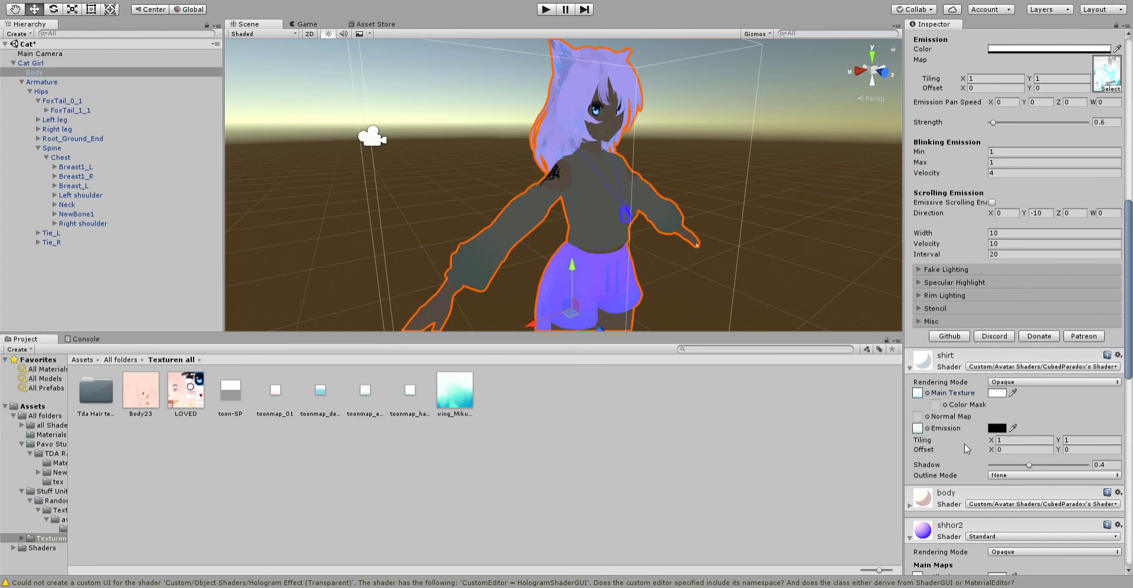
{"action": "left_click", "coordinate": [871, 313]}
{"action": "left_click", "coordinate": [879, 316]}
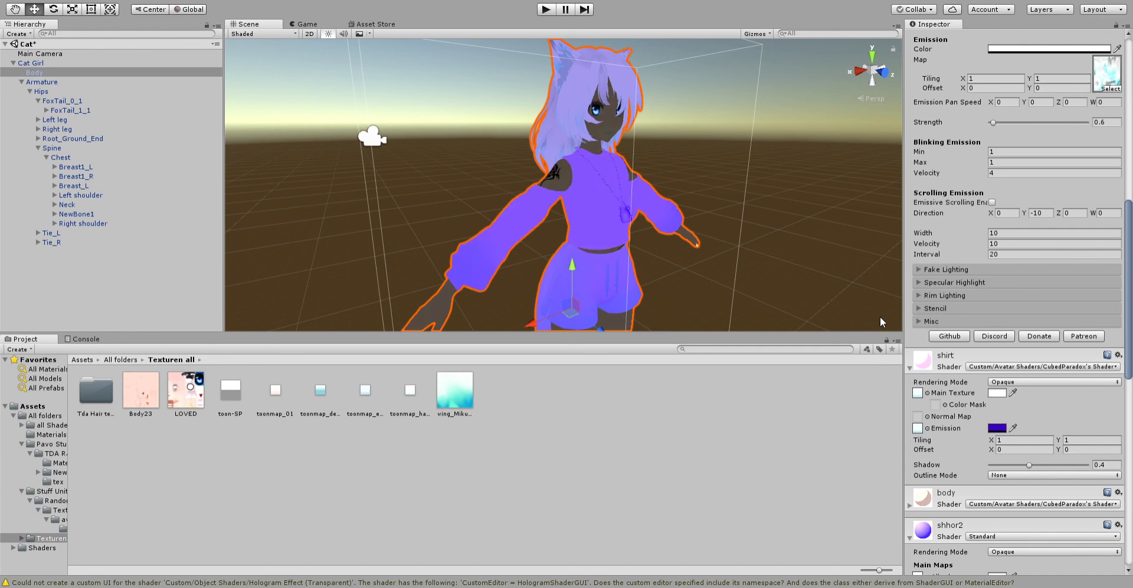
{"action": "left_click", "coordinate": [762, 168]}
{"action": "right_click_drag", "start_coordinate": [762, 168], "coordinate": [646, 168]}
{"action": "scroll", "coordinate": [646, 167], "scroll_direction": "down", "scroll_amount": 5}
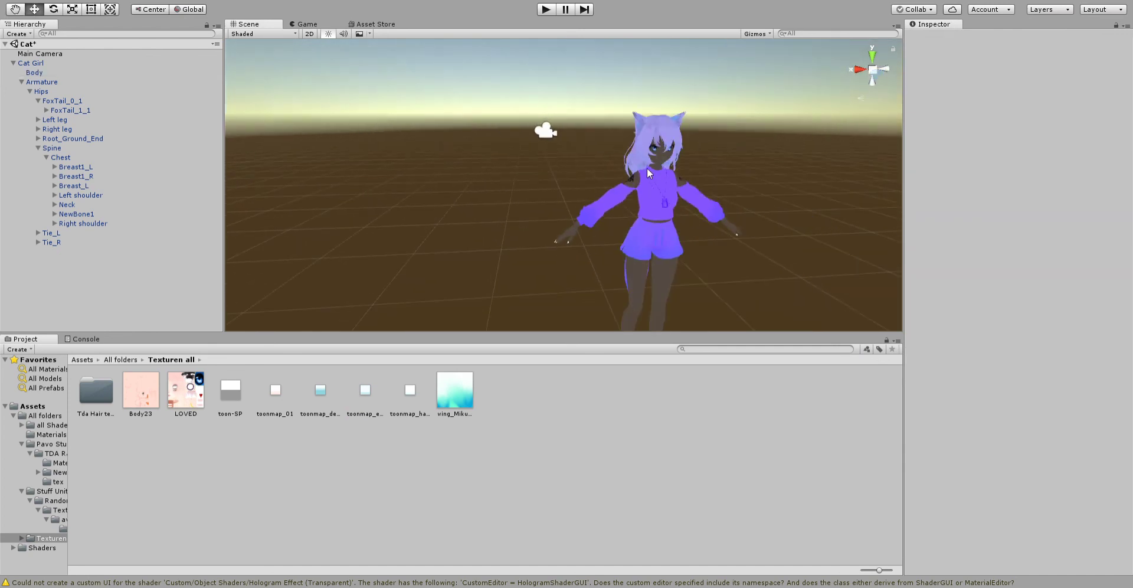
{"action": "middle_click_drag", "start_coordinate": [647, 168], "coordinate": [613, 143]}
{"action": "scroll", "coordinate": [484, 193], "scroll_direction": "up", "scroll_amount": 2}
{"action": "mouse_move", "coordinate": [494, 206]}
{"action": "middle_mouse_down"}
{"action": "mouse_move", "coordinate": [531, 230]}
{"action": "mouse_move", "coordinate": [500, 210]}
{"action": "mouse_move", "coordinate": [499, 220]}
{"action": "middle_mouse_up"}
- Select the Body mesh again and set the Main Color of its body00_MikuAp_b material to blue
{"action": "left_click", "coordinate": [590, 182]}
{"action": "left_click", "coordinate": [590, 182]}
{"action": "scroll", "coordinate": [961, 372], "scroll_direction": "down", "scroll_amount": 15}
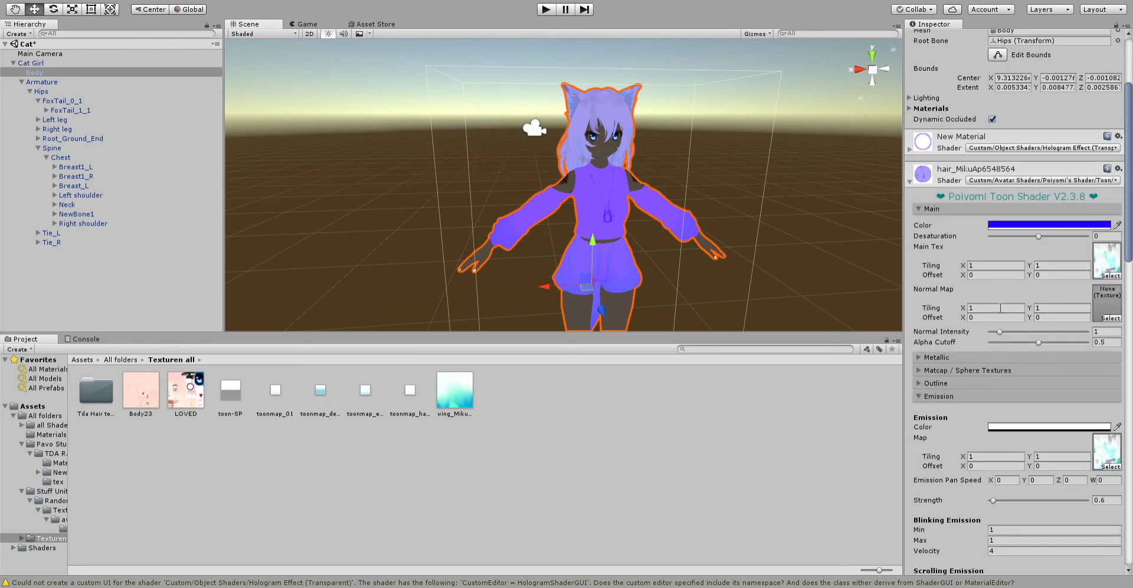
{"action": "scroll", "coordinate": [961, 372], "scroll_direction": "down", "scroll_amount": 12}
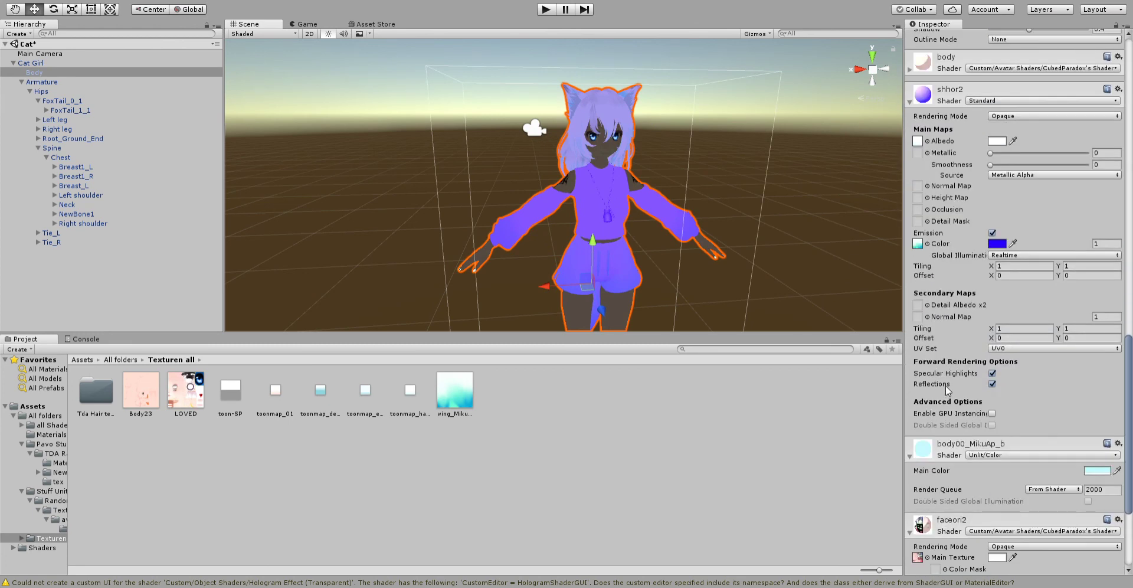
{"action": "left_click", "coordinate": [1089, 326]}
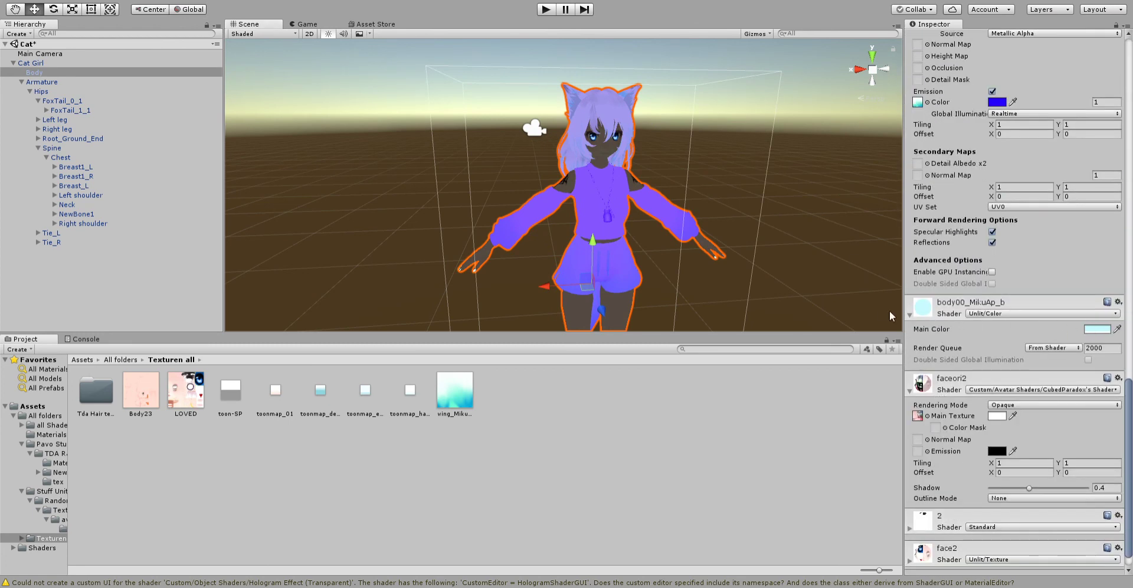
{"action": "left_click", "coordinate": [878, 302]}
{"action": "left_click", "coordinate": [886, 243]}
{"action": "left_click", "coordinate": [826, 214]}
{"action": "right_click_drag", "start_coordinate": [575, 243], "coordinate": [775, 243]}
{"action": "left_click_drag", "start_coordinate": [394, 279], "coordinate": [664, 172], "text": "alt"}
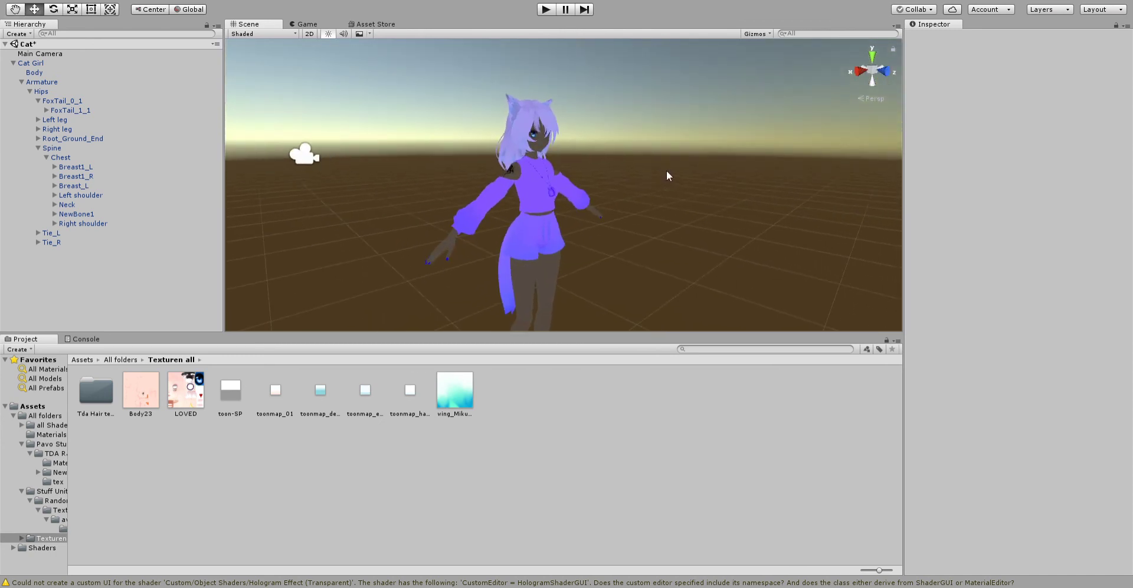